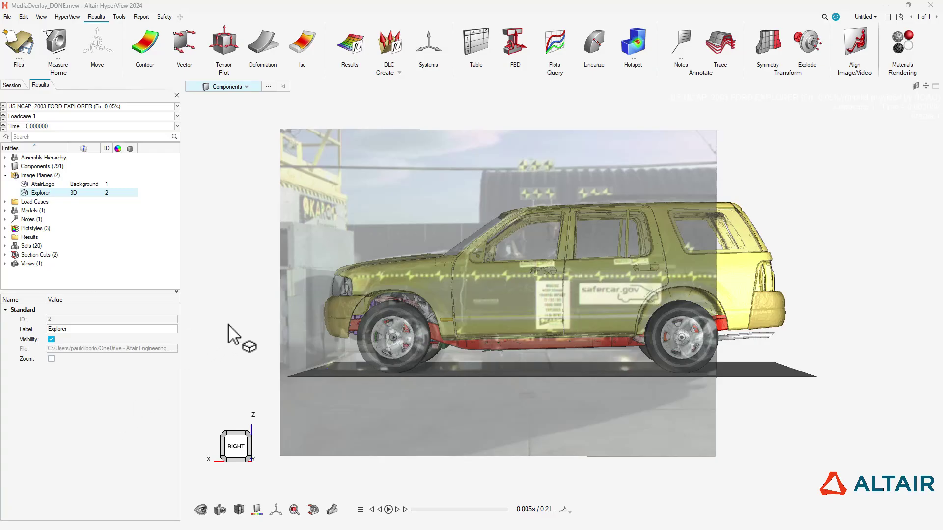
# Play the animation of the finished Explorer overlay session to preview the video aligned with the vehicle model
pyautogui.keyDown('ctrl'); pyautogui.moveTo(232, 332); pyautogui.dragTo(271, 330, button='right'); pyautogui.keyUp('ctrl')
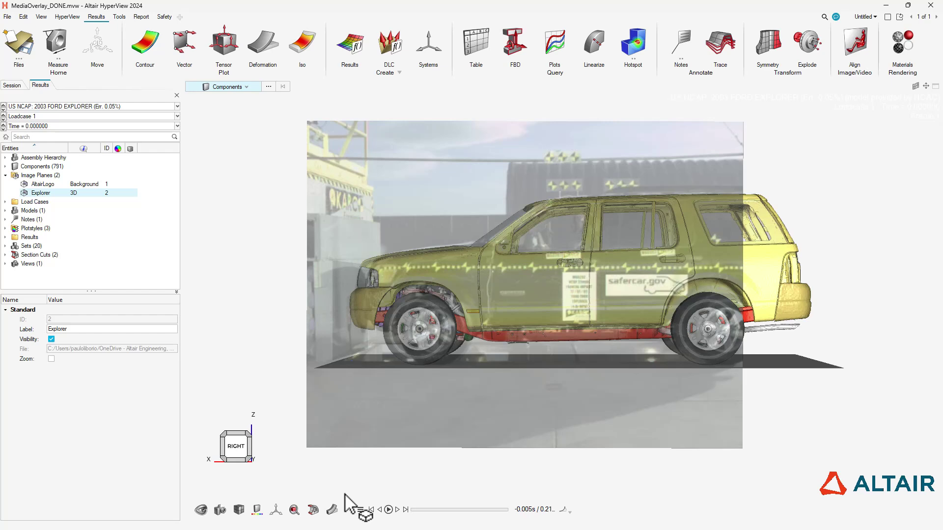
pyautogui.click(387, 509)
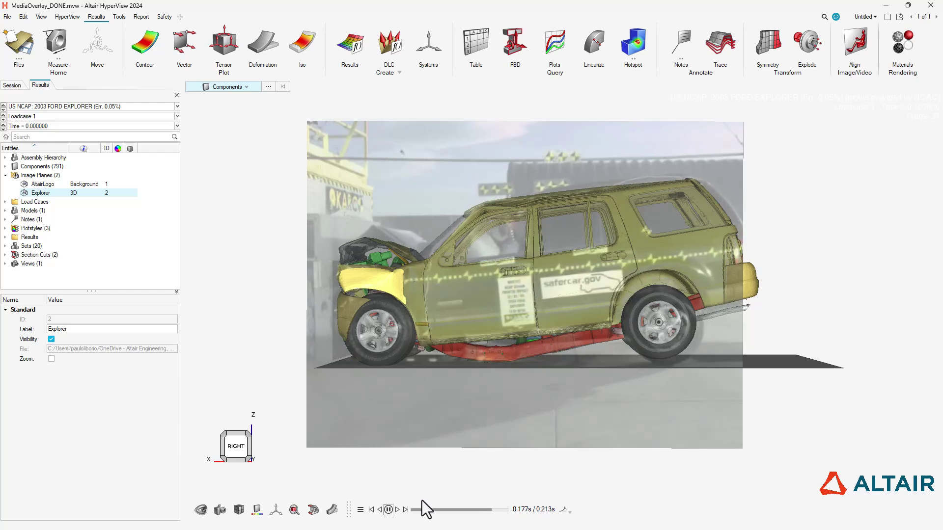
pyautogui.click(388, 510)
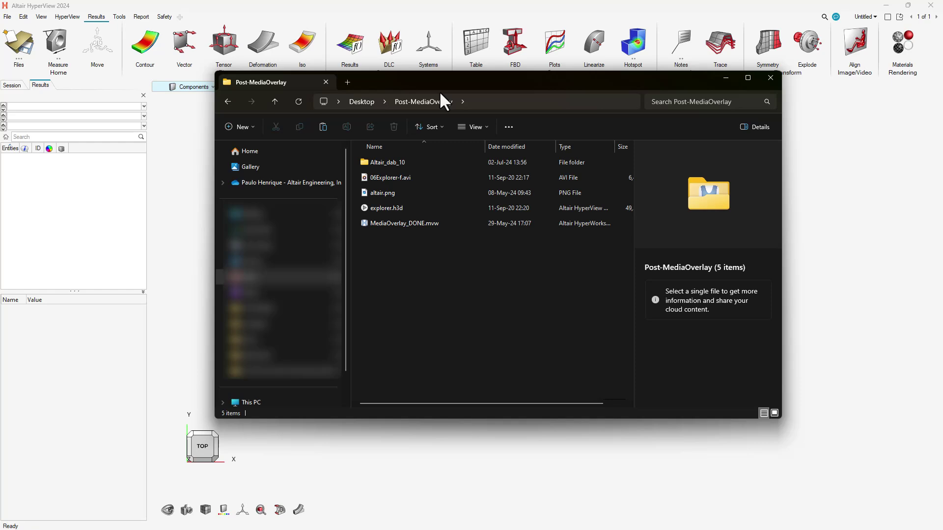
# Load explorer.h3d from the Post-MediaOverlay folder into the empty HyperView session and minimize the file window
pyautogui.click(388, 207)
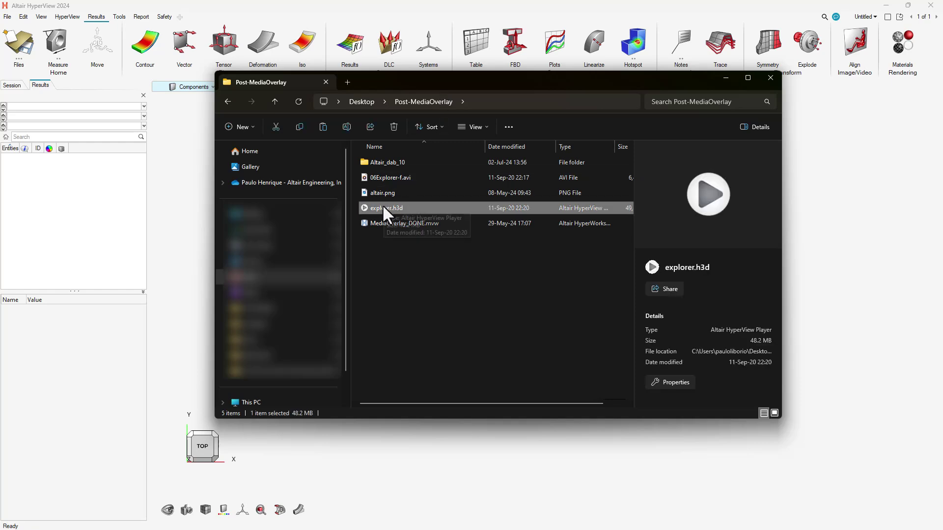
pyautogui.moveTo(384, 212); pyautogui.dragTo(843, 202)
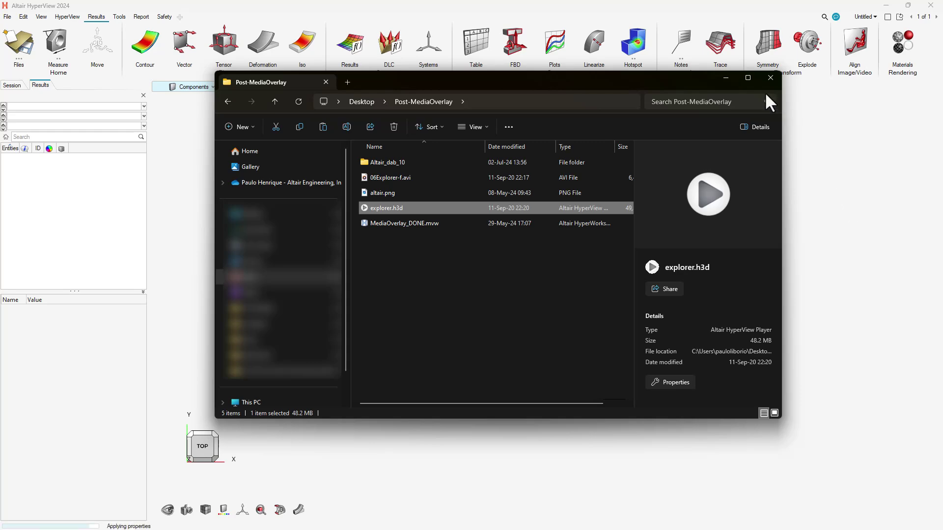
pyautogui.click(726, 77)
# Play the crash animation of the loaded vehicle model and pause it once the front end is crushed
pyautogui.moveTo(630, 181); pyautogui.dragTo(651, 187, button='middle')
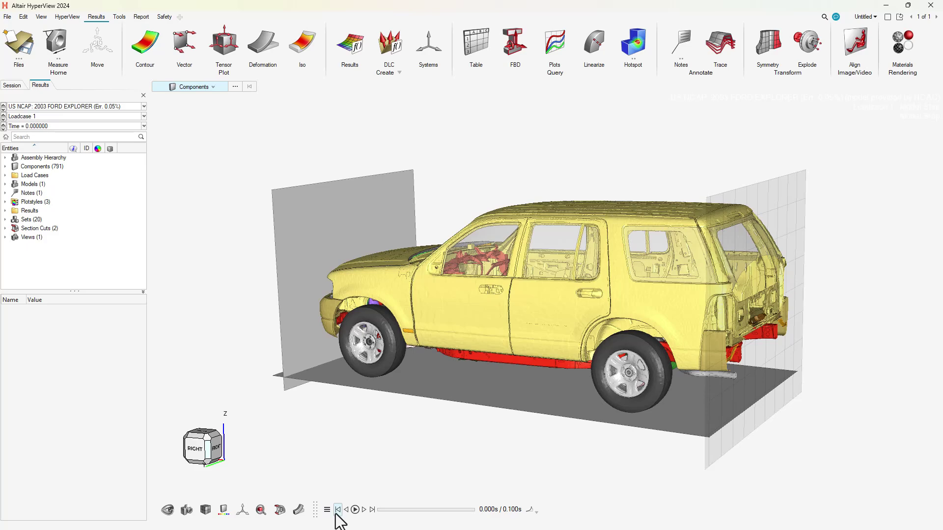
pyautogui.click(355, 510)
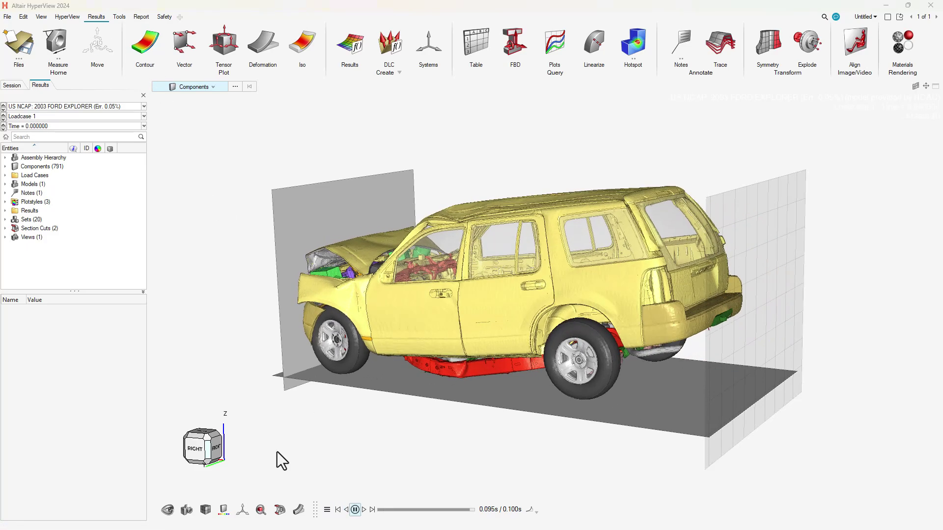
pyautogui.click(354, 510)
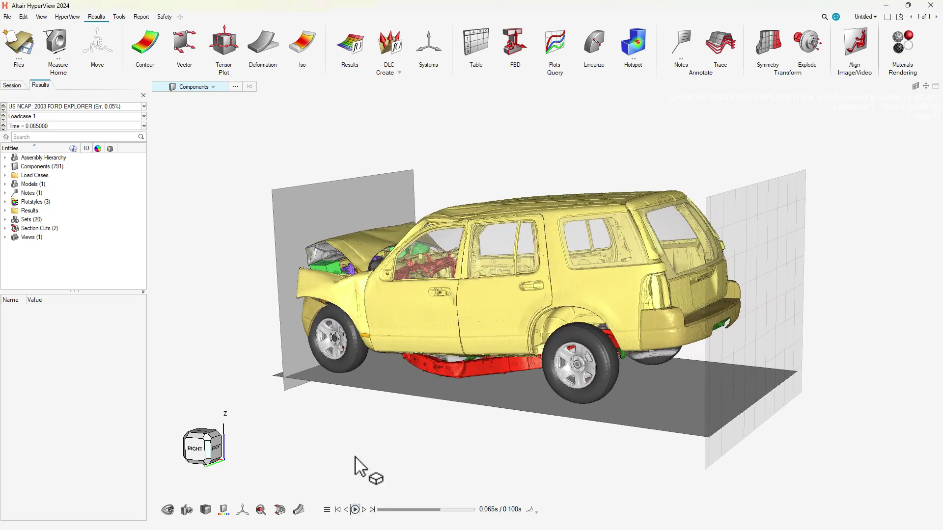
# Change the current view's projection type to Orthographic
pyautogui.moveTo(227, 275); pyautogui.dragTo(243, 237, button='right')
pyautogui.click(5, 237)
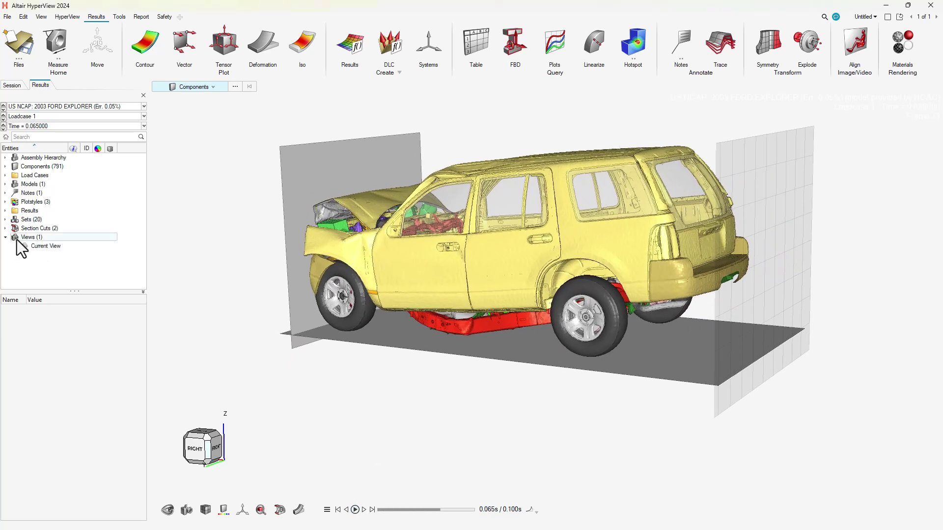
pyautogui.click(47, 246)
pyautogui.click(104, 349)
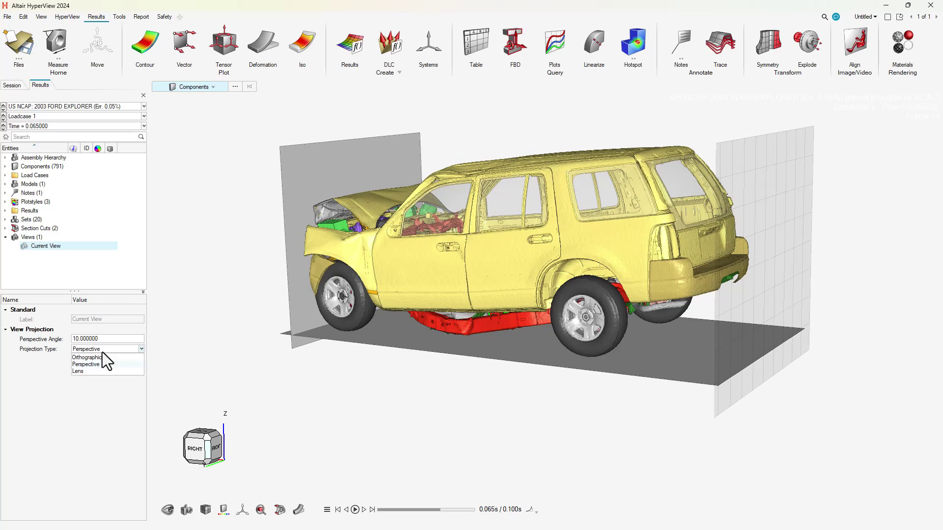
pyautogui.click(104, 358)
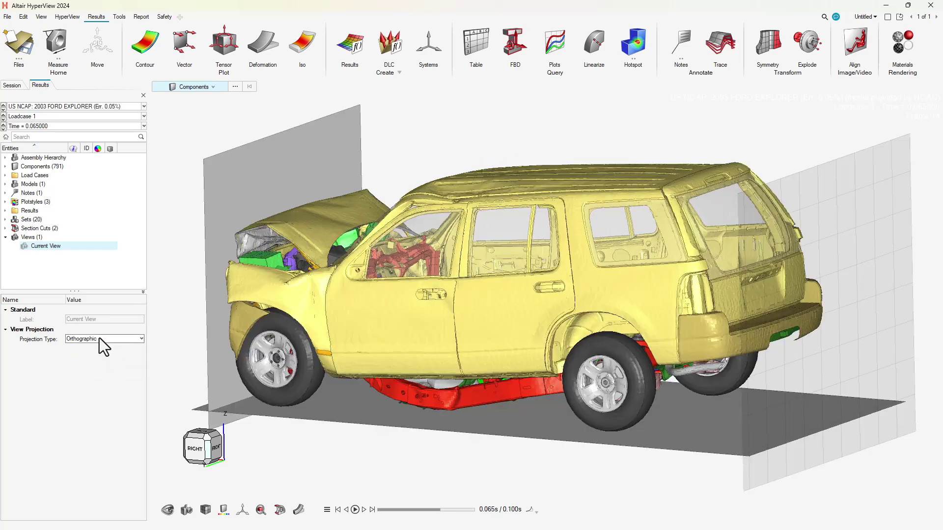
# Hide the large wall component standing in front of the crushed hood
pyautogui.moveTo(386, 299); pyautogui.dragTo(471, 270, button='middle')
pyautogui.keyDown('ctrl'); pyautogui.moveTo(471, 272); pyautogui.dragTo(577, 306); pyautogui.keyUp('ctrl')
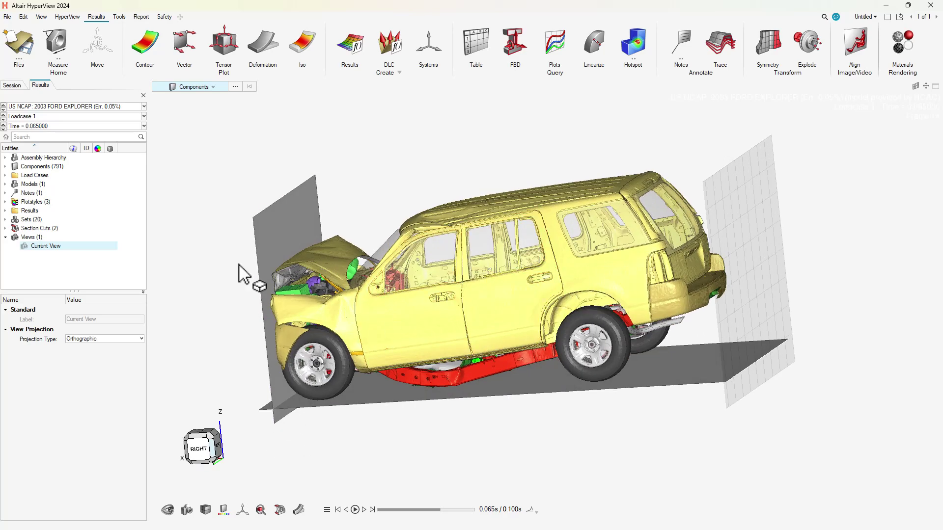
pyautogui.keyDown('ctrl'); pyautogui.moveTo(177, 385); pyautogui.dragTo(448, 354); pyautogui.keyUp('ctrl')
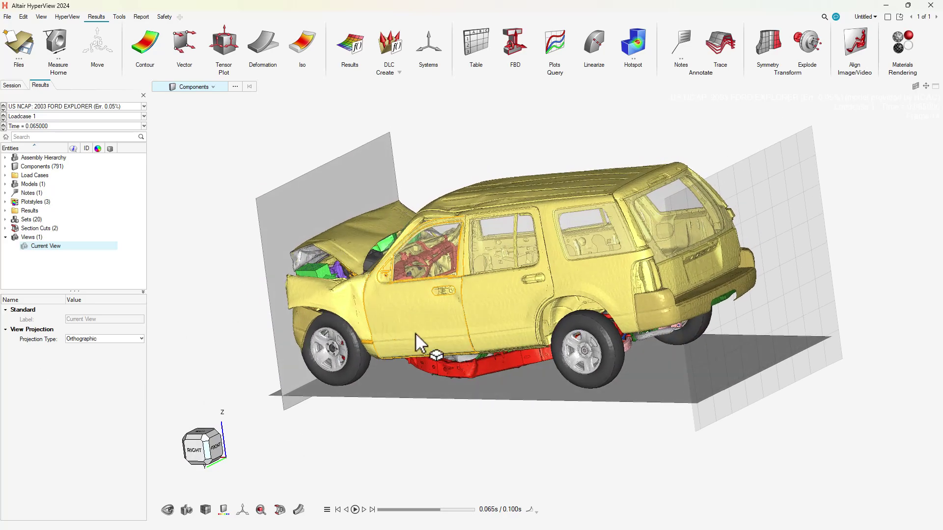
pyautogui.keyDown('ctrl'); pyautogui.moveTo(499, 301); pyautogui.dragTo(284, 210); pyautogui.keyUp('ctrl')
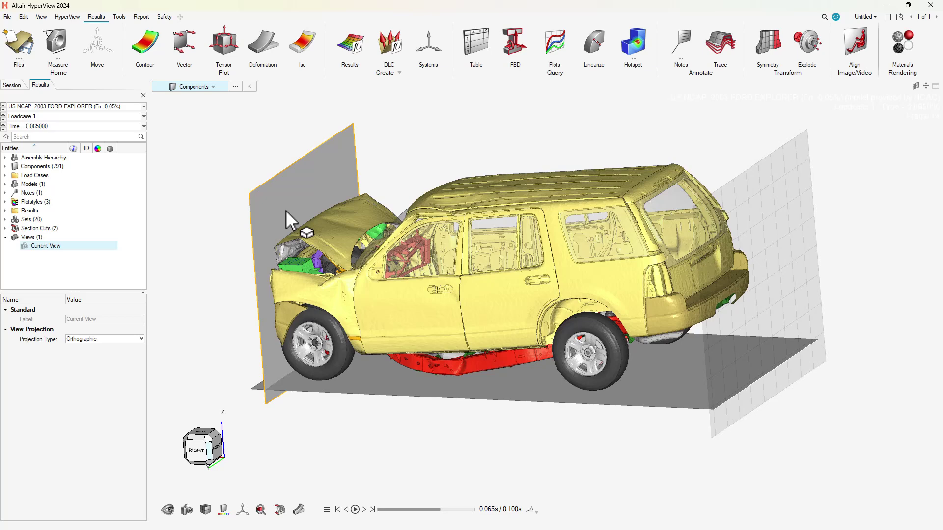
pyautogui.click(291, 193)
pyautogui.press('h')
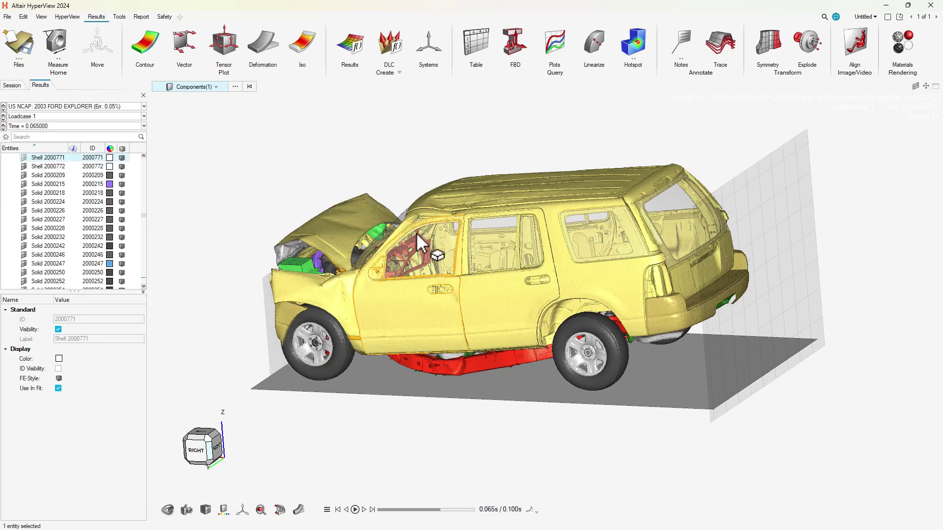
# Return the animation to time 0 and view the vehicle's front end squarely from the right side
pyautogui.keyDown('ctrl'); pyautogui.moveTo(416, 232); pyautogui.dragTo(696, 278); pyautogui.keyUp('ctrl')
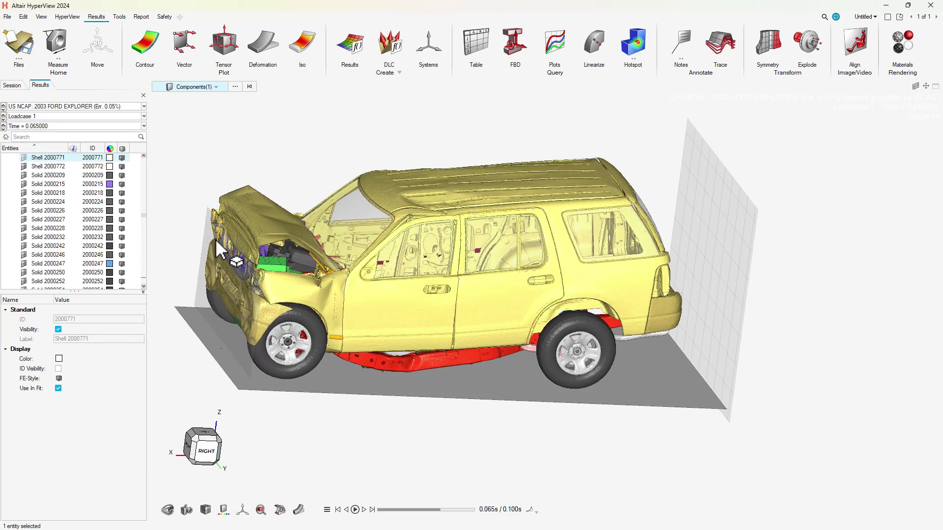
pyautogui.click(211, 229)
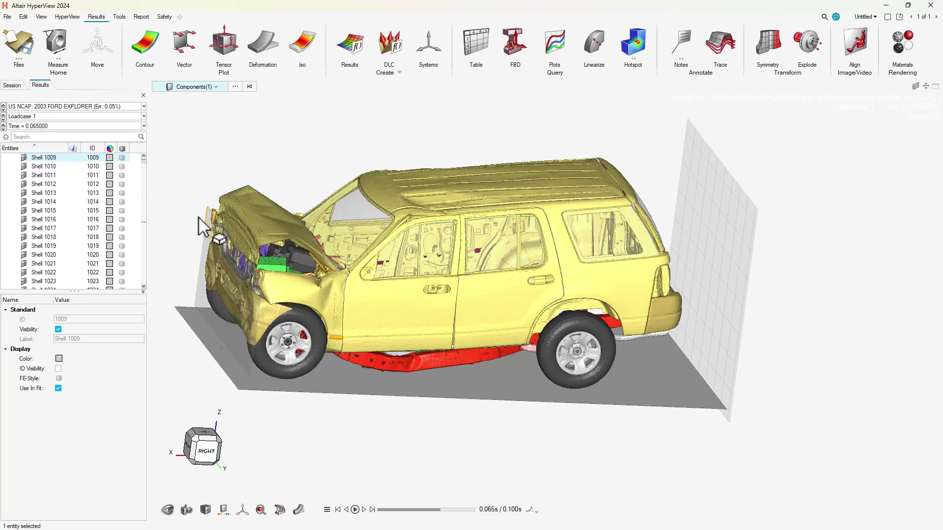
pyautogui.keyDown('ctrl'); pyautogui.moveTo(272, 274); pyautogui.dragTo(268, 287); pyautogui.keyUp('ctrl')
pyautogui.moveTo(417, 511); pyautogui.dragTo(340, 509)
pyautogui.click(206, 457)
pyautogui.scroll(3, 343, 353)
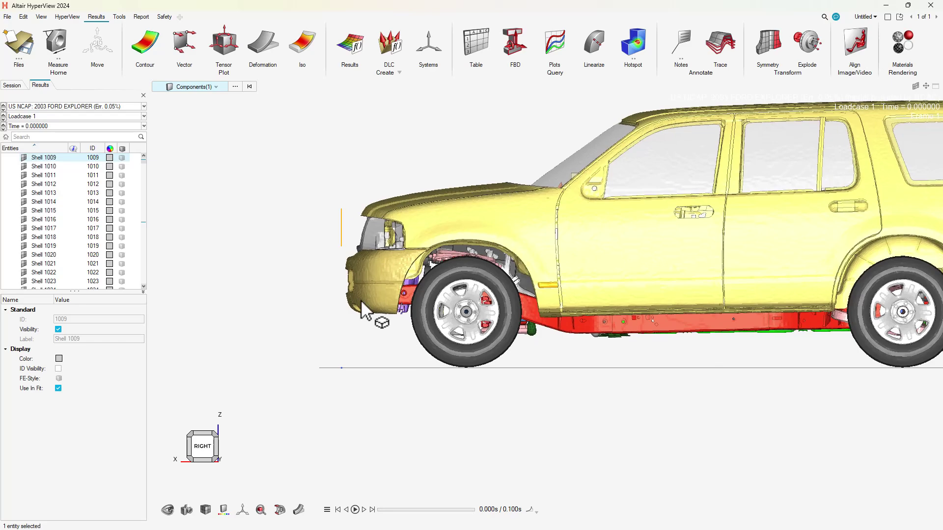
pyautogui.click(320, 268)
# Turn off the Section 2 planar cut at the vehicle's rear and close the section cuts list
pyautogui.moveTo(319, 268); pyautogui.dragTo(381, 276, button='middle')
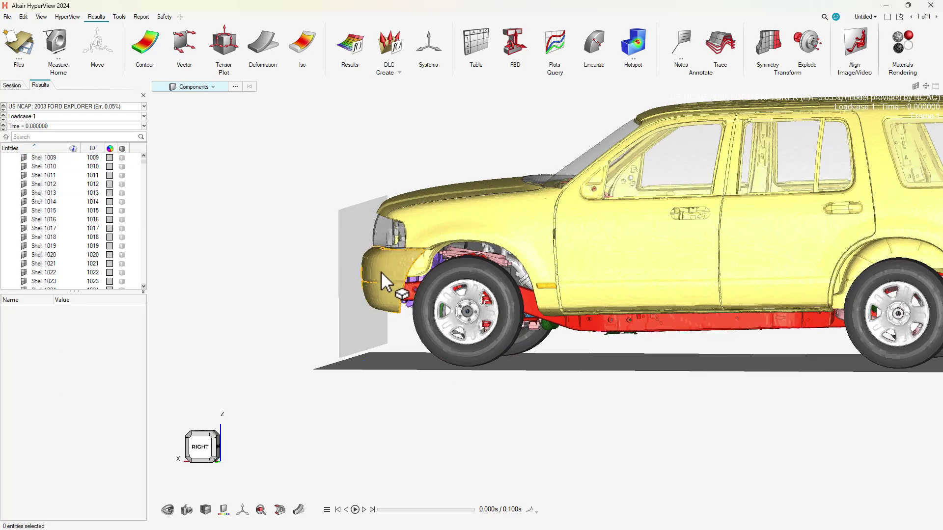
pyautogui.scroll(-1, 382, 278)
pyautogui.moveTo(540, 301); pyautogui.dragTo(562, 330, button='middle')
pyautogui.keyDown('ctrl'); pyautogui.moveTo(562, 332); pyautogui.dragTo(736, 143); pyautogui.keyUp('ctrl')
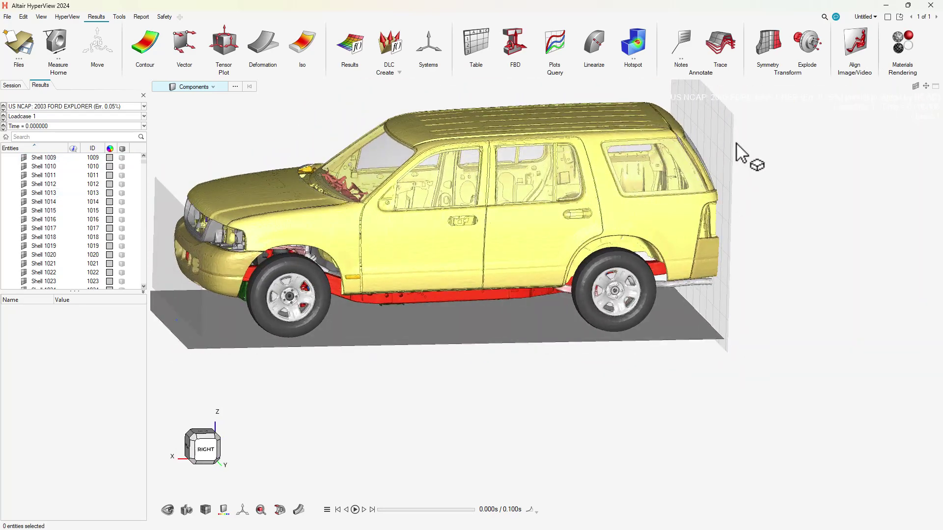
pyautogui.keyDown('ctrl'); pyautogui.moveTo(721, 148); pyautogui.dragTo(669, 224, button='right'); pyautogui.keyUp('ctrl')
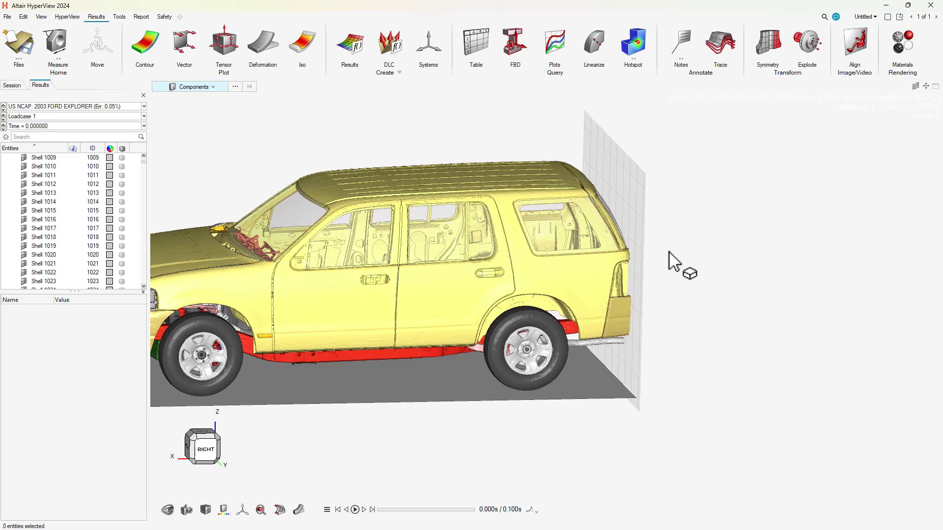
pyautogui.click(280, 510)
pyautogui.click(281, 408)
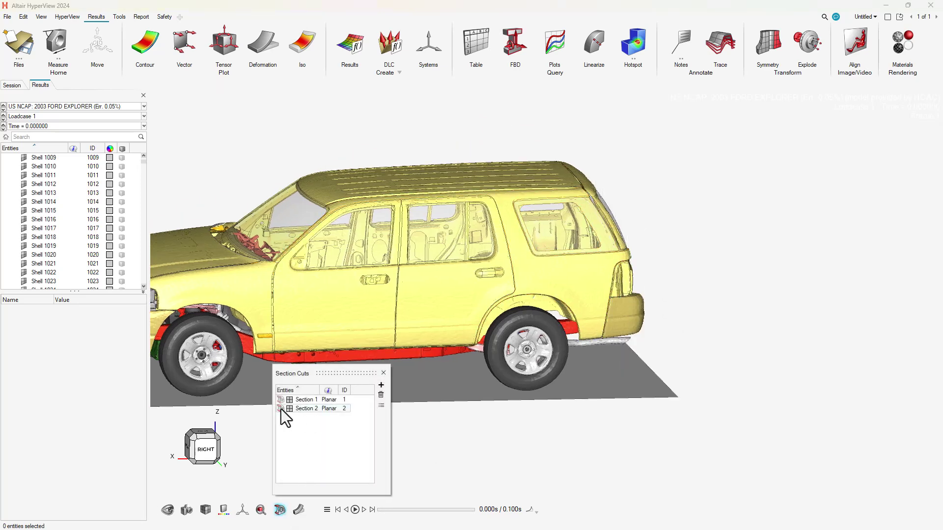
pyautogui.click(281, 408)
pyautogui.click(281, 409)
pyautogui.click(383, 373)
# Review the 06Explorer-f crash-test video in the media player, close it, and return to HyperView
pyautogui.moveTo(382, 358); pyautogui.dragTo(524, 331, button='right')
pyautogui.moveTo(523, 331); pyautogui.dragTo(460, 302, button='middle')
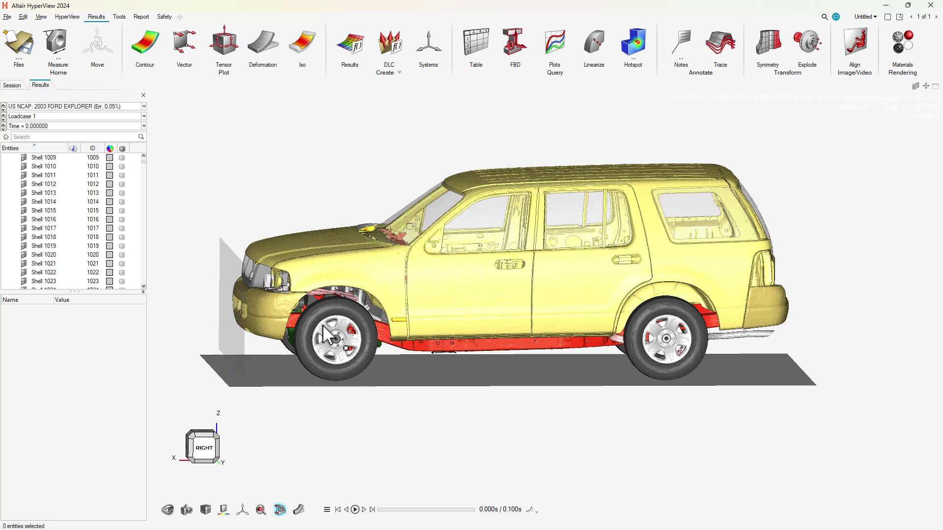
pyautogui.hotkey('alt', 'Tab')
pyautogui.hotkey('alt', 'Tab')
pyautogui.hotkey('alt', 'Tab')
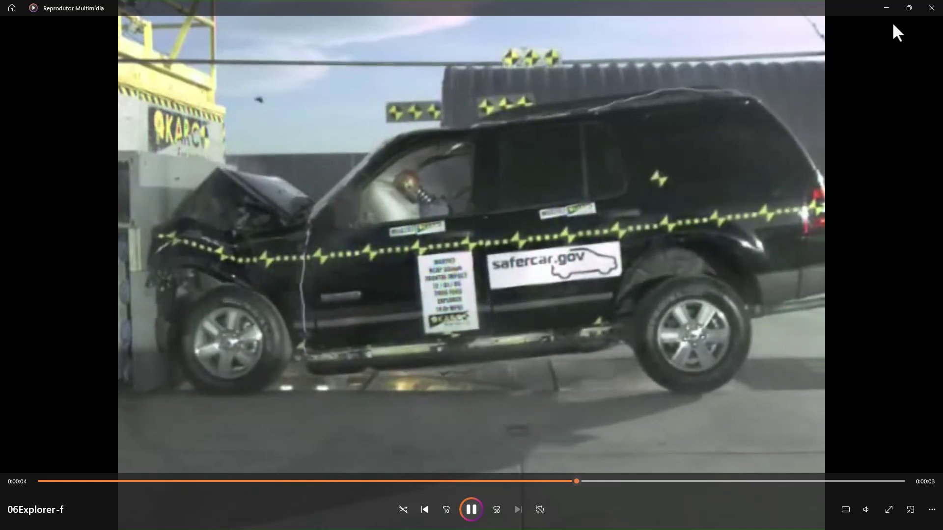
pyautogui.click(926, 14)
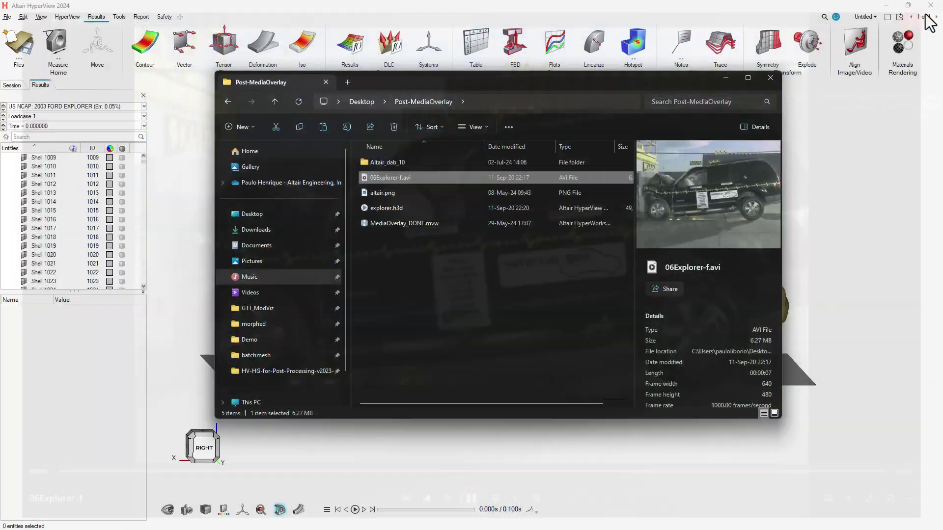
pyautogui.click(838, 154)
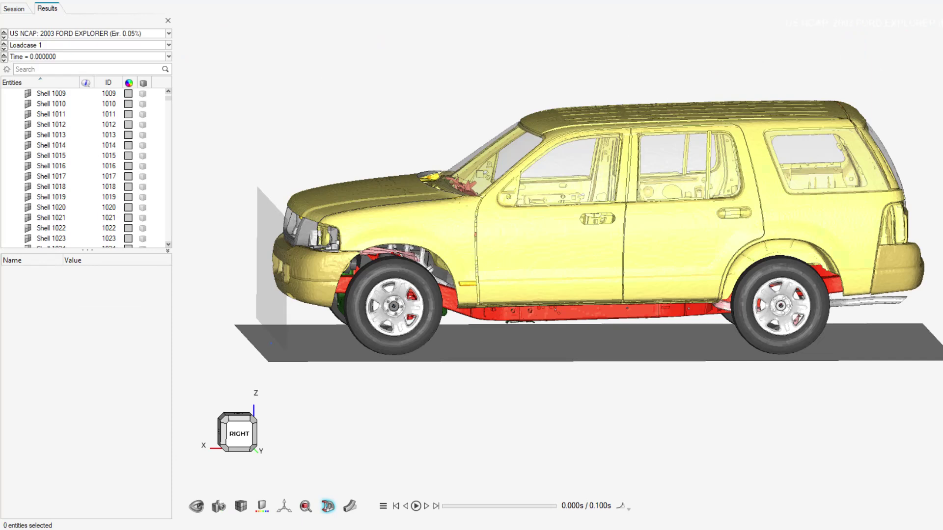
# Open the Align Image/Video tool, widen its settings area, and label the new 2D image plane AltairLogo
pyautogui.click(869, 1)
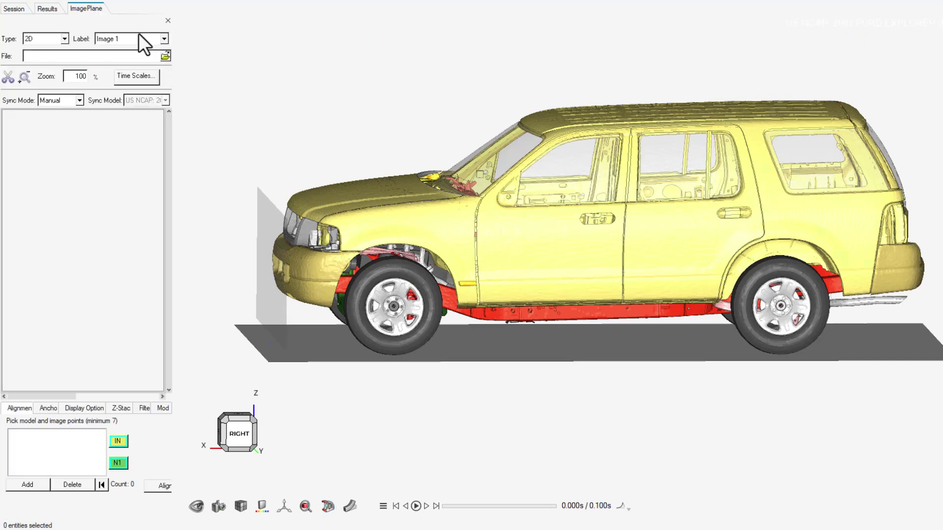
pyautogui.moveTo(174, 42); pyautogui.dragTo(225, 42)
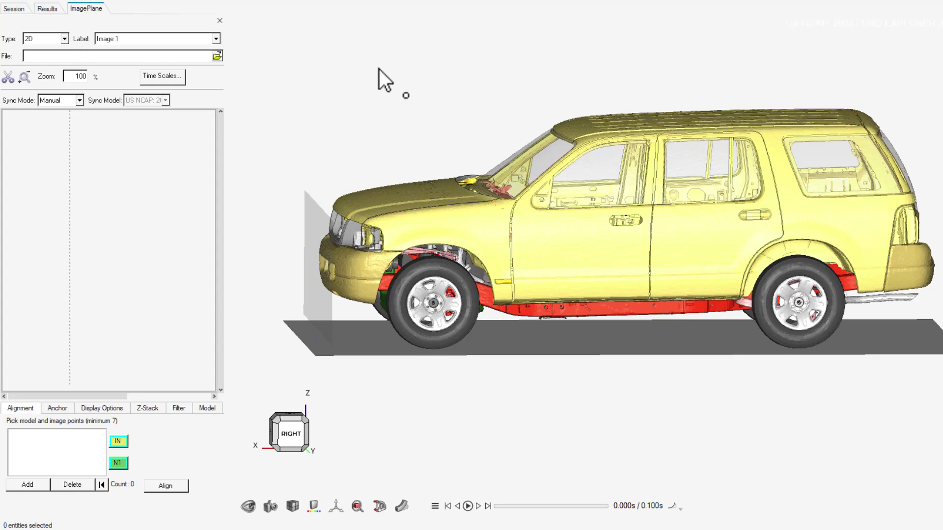
pyautogui.keyDown('ctrl'); pyautogui.moveTo(697, 241); pyautogui.dragTo(567, 237); pyautogui.keyUp('ctrl')
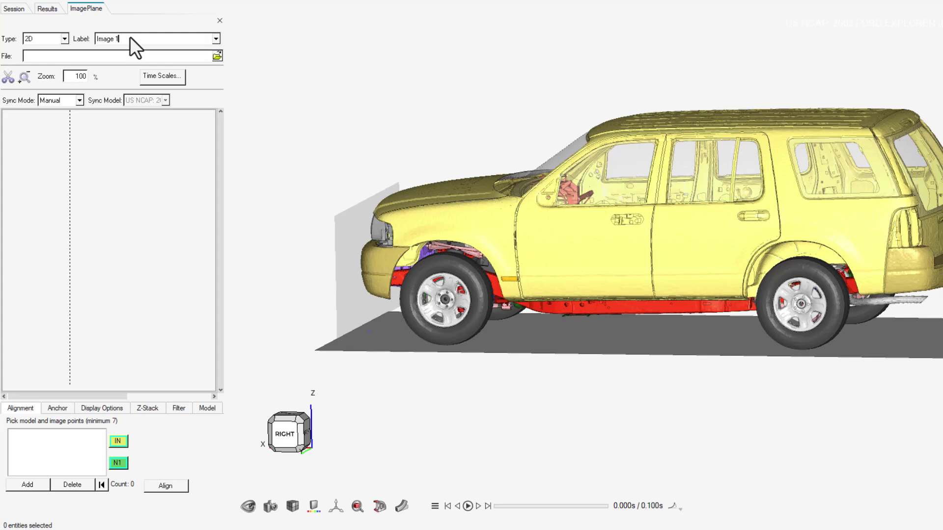
pyautogui.press('BackSpace')
pyautogui.press('BackSpace')
pyautogui.press('BackSpace')
pyautogui.write('Alt')
pyautogui.click(104, 53)
# Load altair.png from the Post-MediaOverlay folder as the AltairLogo image plane's file
pyautogui.click(216, 55)
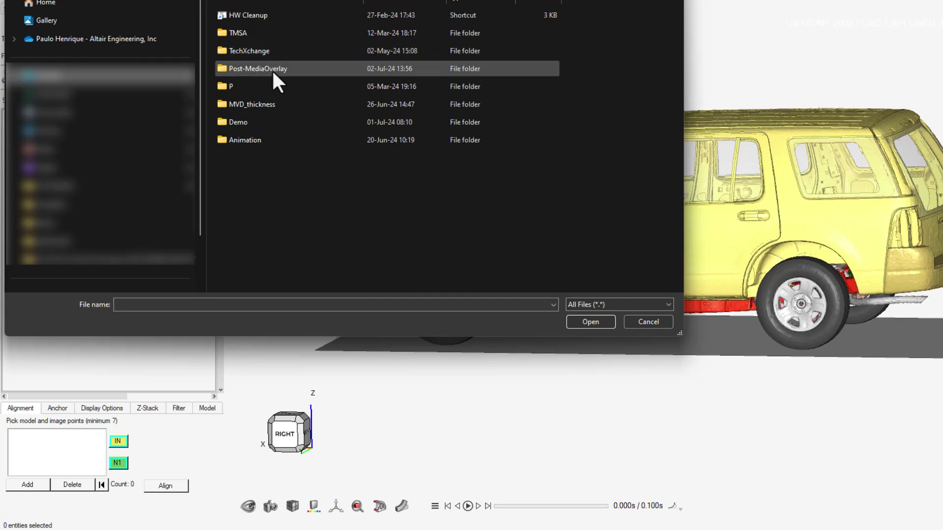
pyautogui.doubleClick(272, 69)
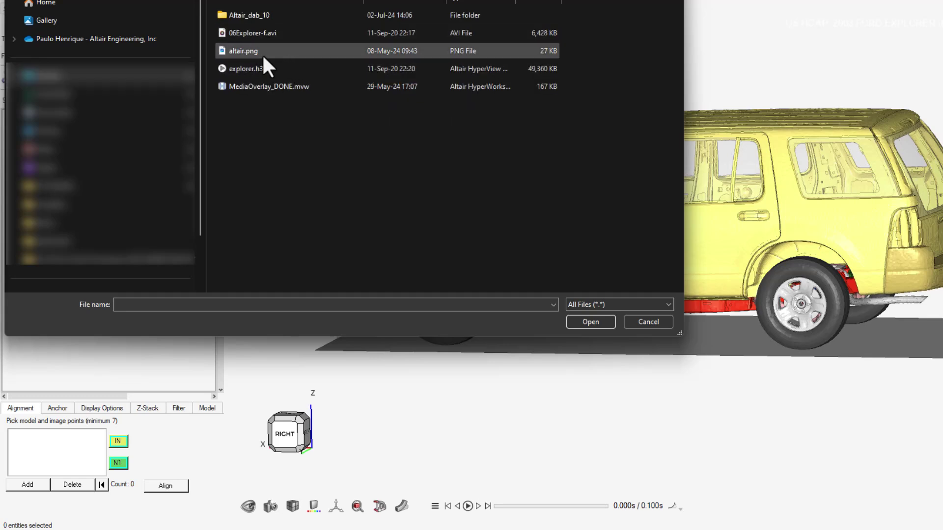
pyautogui.doubleClick(269, 52)
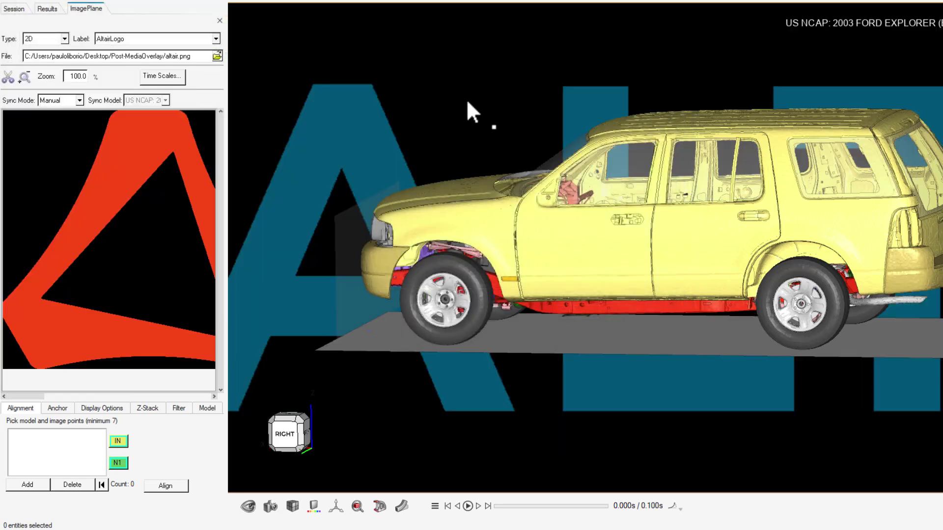
# Zoom and orbit the vehicle to check how the 2D logo image behaves behind the model
pyautogui.scroll(-2, 570, 172)
pyautogui.scroll(1, 560, 172)
pyautogui.scroll(1, 560, 173)
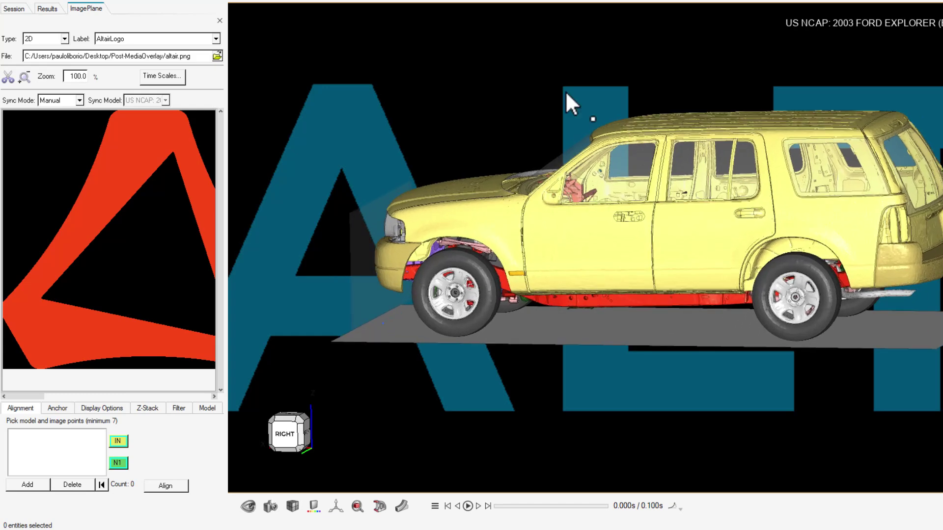
pyautogui.scroll(-3, 555, 95)
pyautogui.moveTo(536, 180); pyautogui.dragTo(695, 135, button='middle')
pyautogui.keyDown('ctrl'); pyautogui.moveTo(695, 140); pyautogui.dragTo(629, 201); pyautogui.keyUp('ctrl')
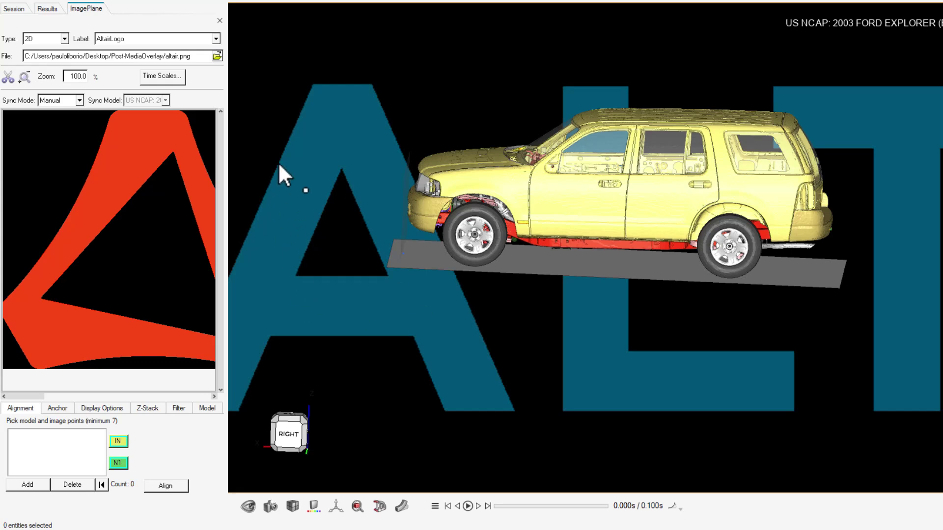
pyautogui.keyDown('ctrl'); pyautogui.moveTo(732, 196); pyautogui.dragTo(714, 206); pyautogui.keyUp('ctrl')
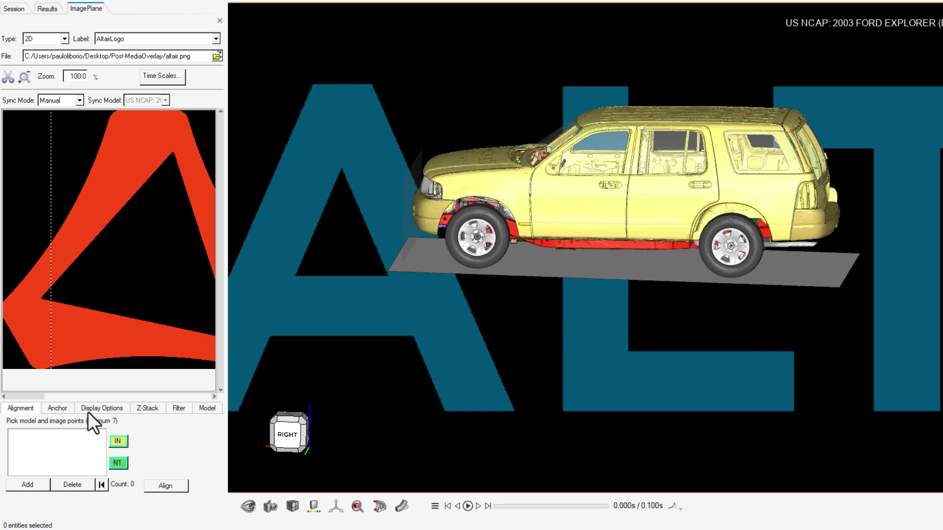
# Turn on the Zoom display option for AltairLogo, check how it scales with the model, and turn it off again
pyautogui.click(101, 408)
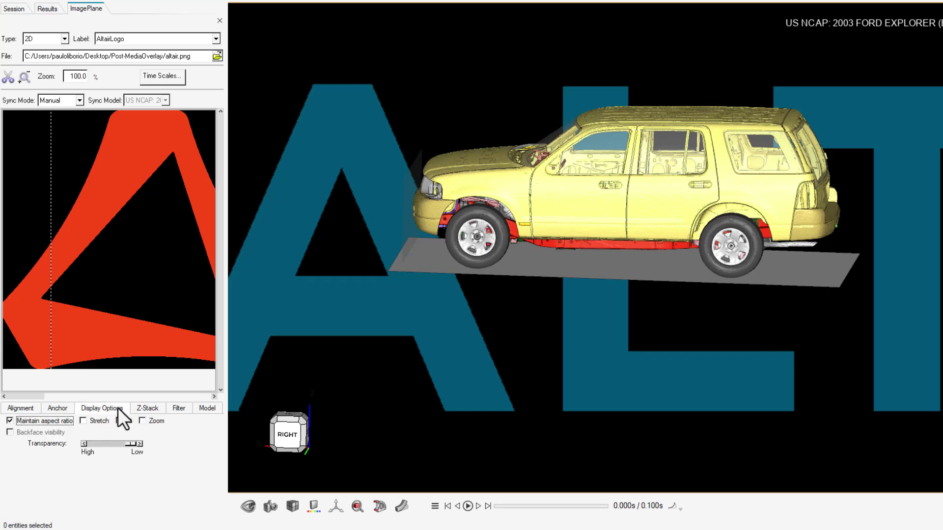
pyautogui.click(142, 420)
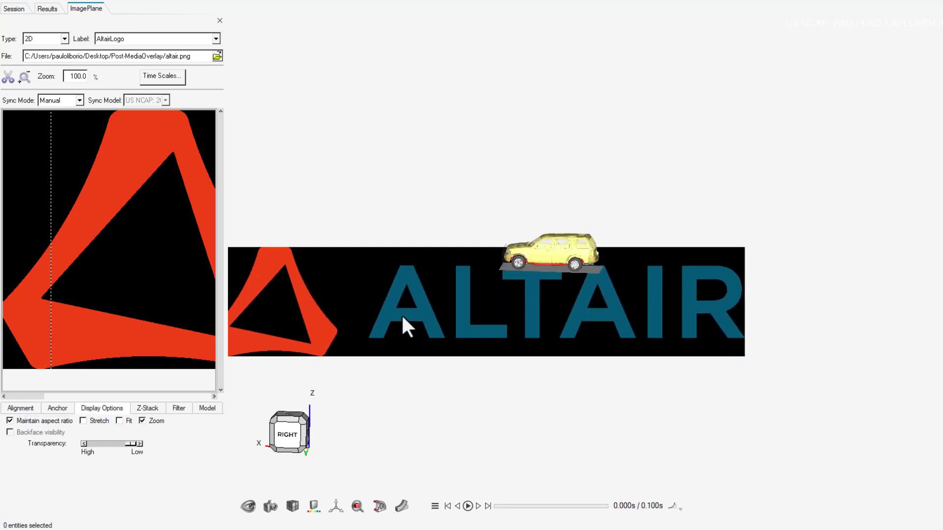
pyautogui.click(142, 421)
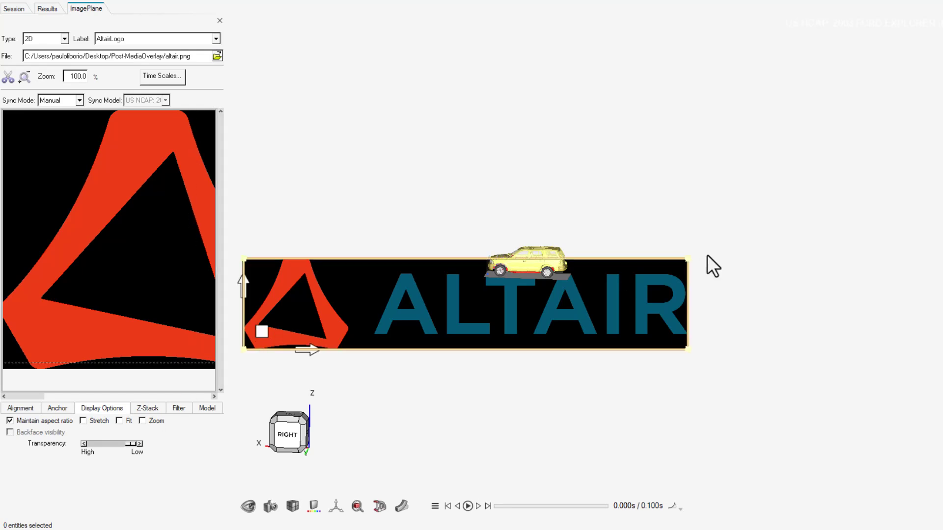
# Shrink the AltairLogo image proportionally and move it up behind the vehicle, checking it against orbiting and zooming of the model
pyautogui.moveTo(687, 260); pyautogui.dragTo(522, 302)
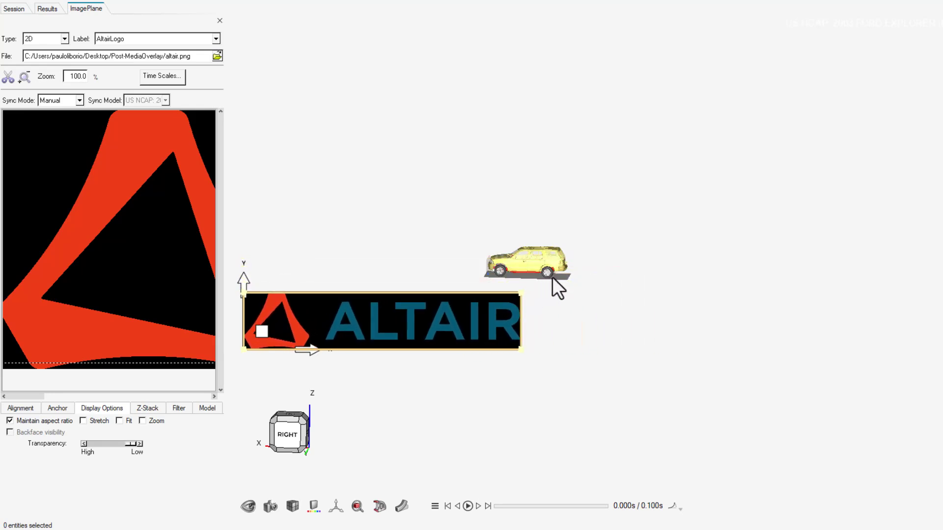
pyautogui.moveTo(511, 264); pyautogui.dragTo(491, 280, button='middle')
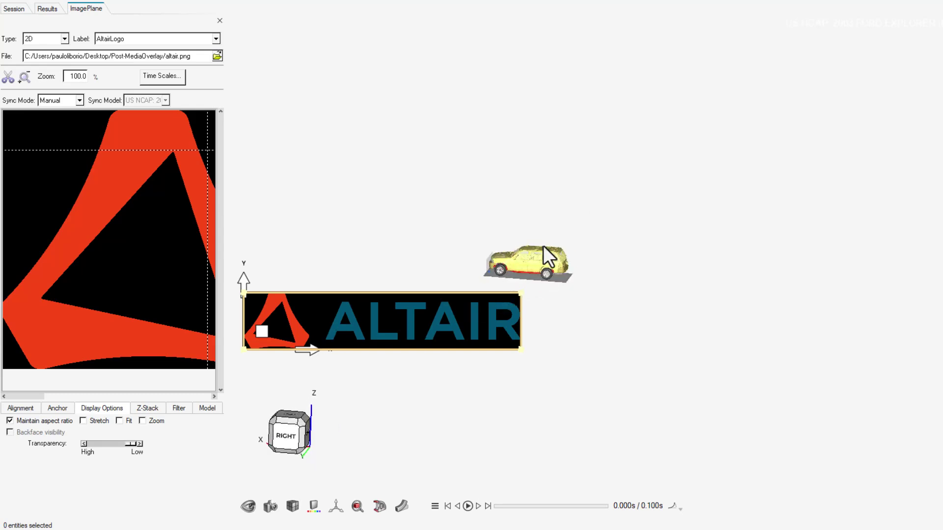
pyautogui.keyDown('ctrl'); pyautogui.moveTo(547, 257); pyautogui.dragTo(601, 280); pyautogui.keyUp('ctrl')
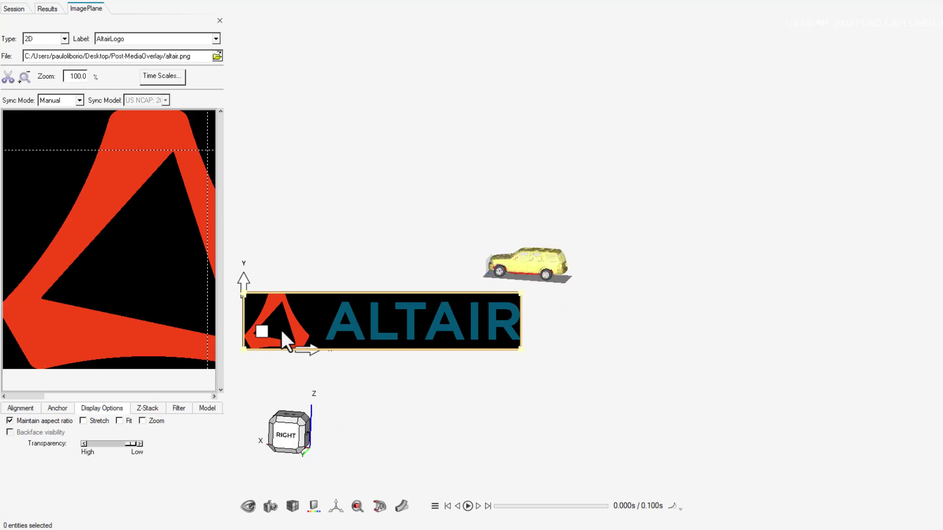
pyautogui.moveTo(263, 331); pyautogui.dragTo(443, 279)
pyautogui.scroll(3, 524, 271)
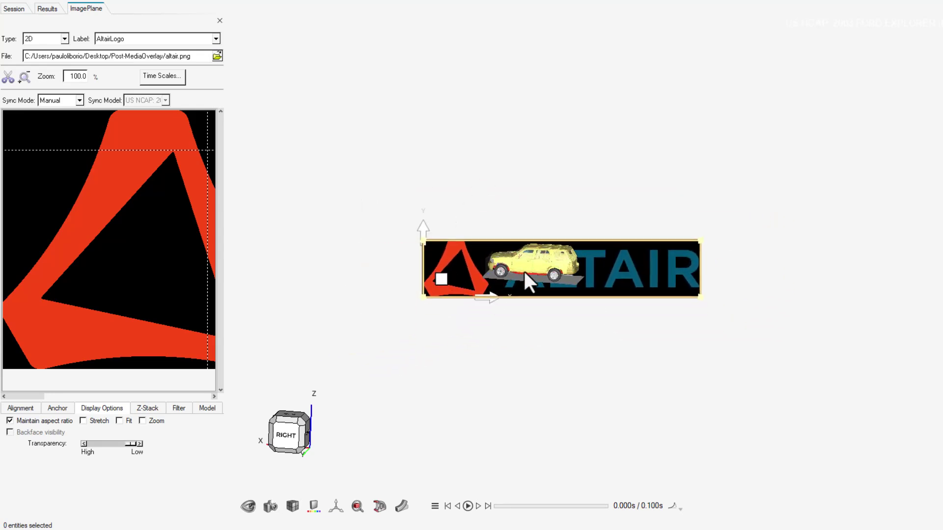
# Enable the Zoom display option for AltairLogo again and check that the image scales together with the vehicle
pyautogui.click(142, 421)
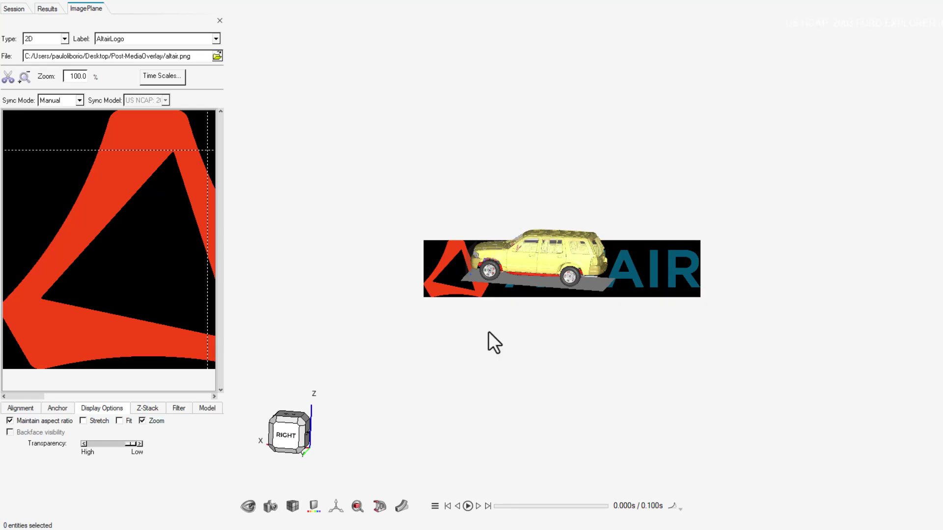
pyautogui.scroll(3, 532, 250)
pyautogui.scroll(3, 532, 249)
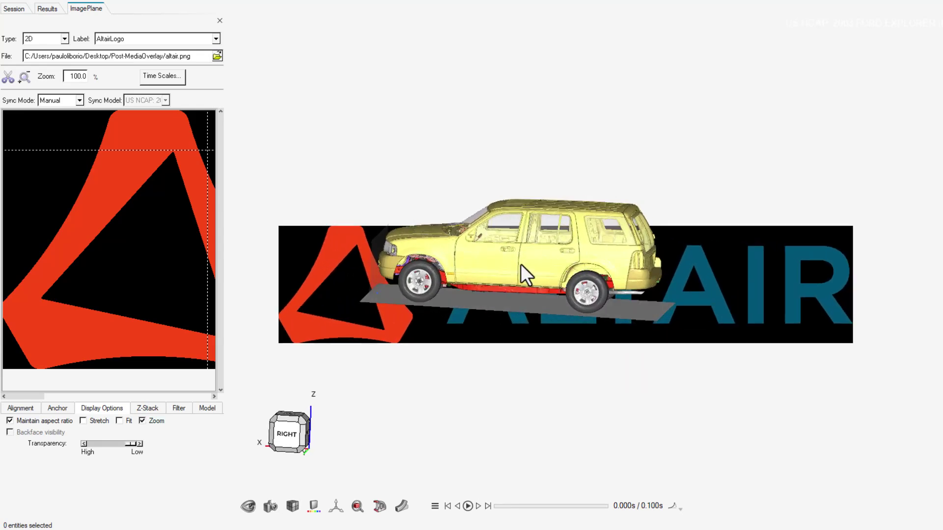
pyautogui.scroll(2, 544, 257)
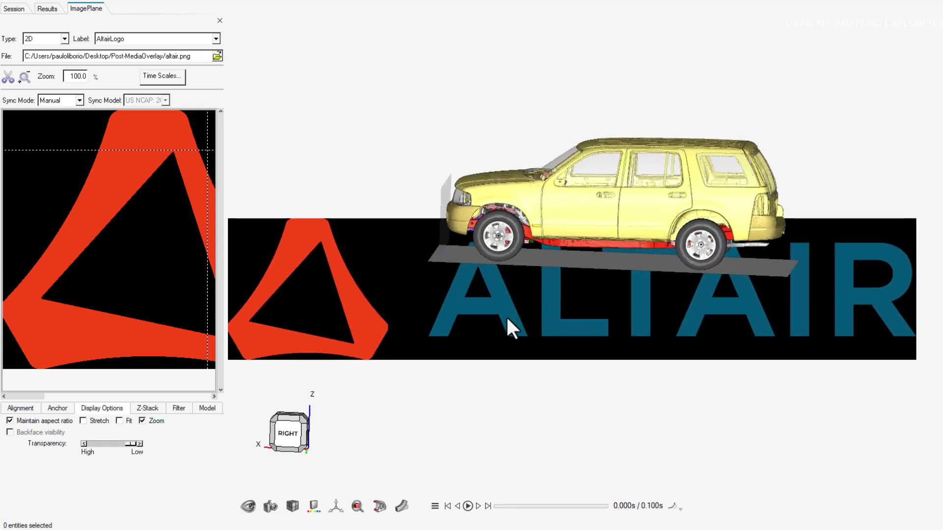
pyautogui.scroll(1, 504, 288)
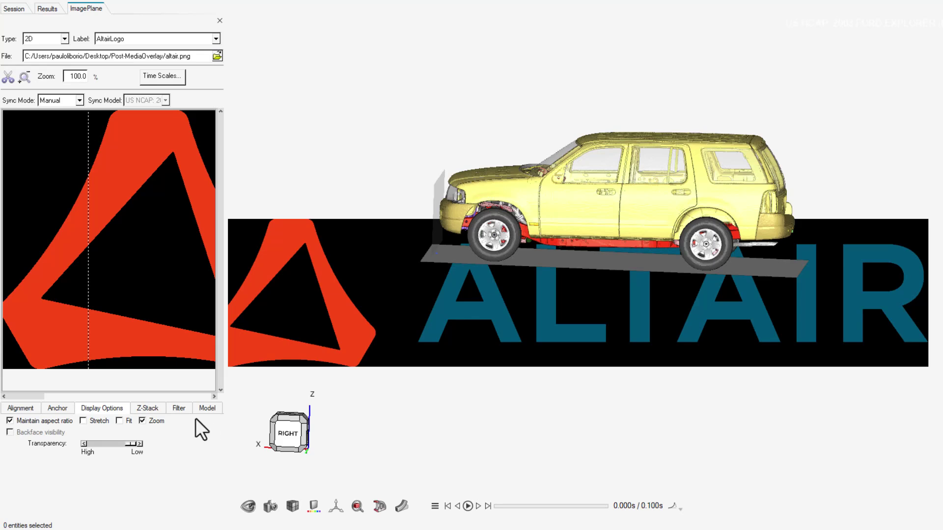
# Move AltairLogo in front of the model in the Z-Stack order, return it behind, and keep its transparency at Low
pyautogui.click(154, 407)
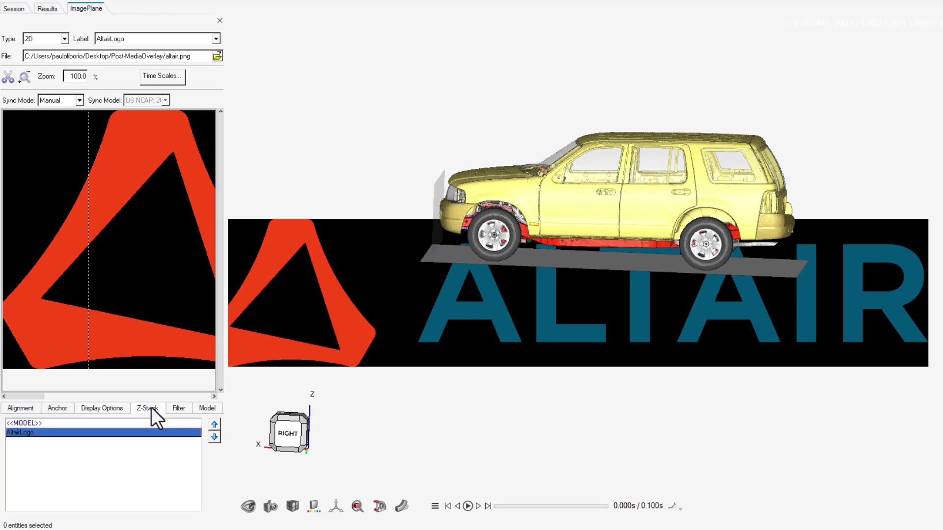
pyautogui.click(40, 426)
pyautogui.click(40, 432)
pyautogui.click(214, 424)
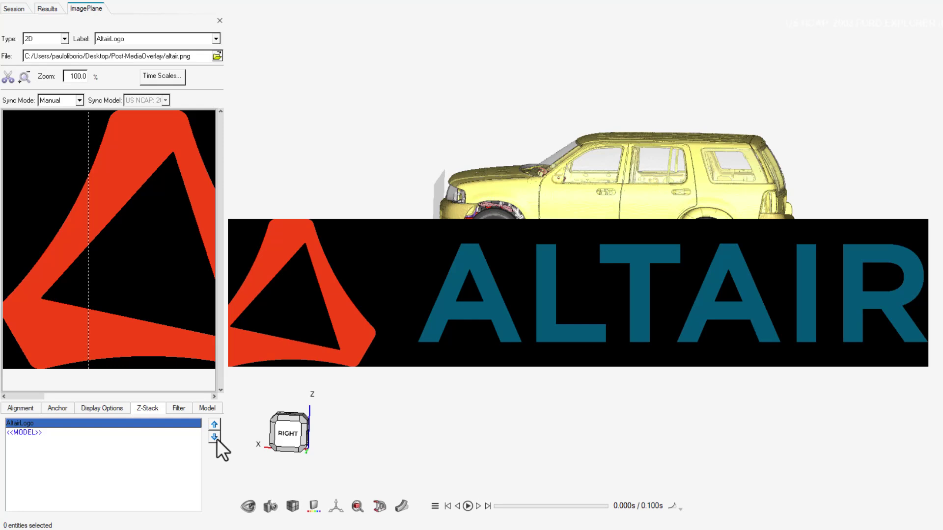
pyautogui.click(215, 437)
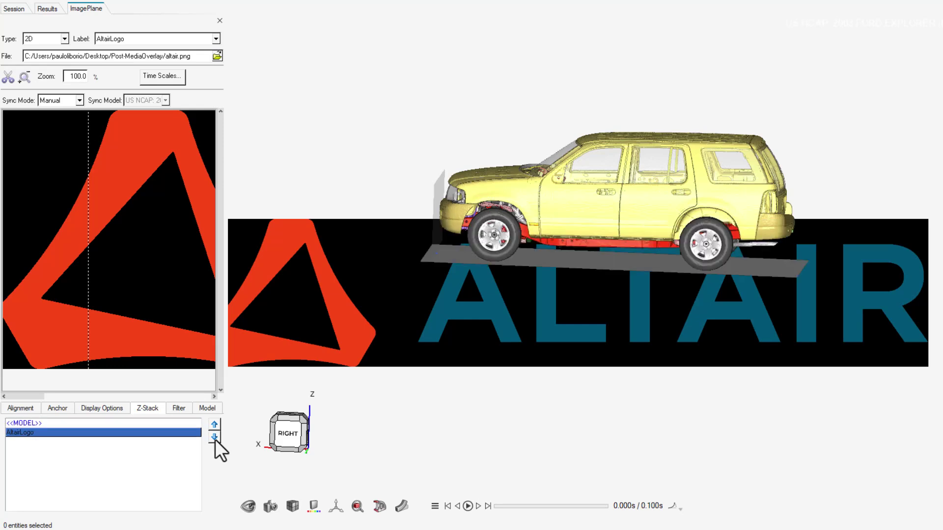
pyautogui.click(126, 411)
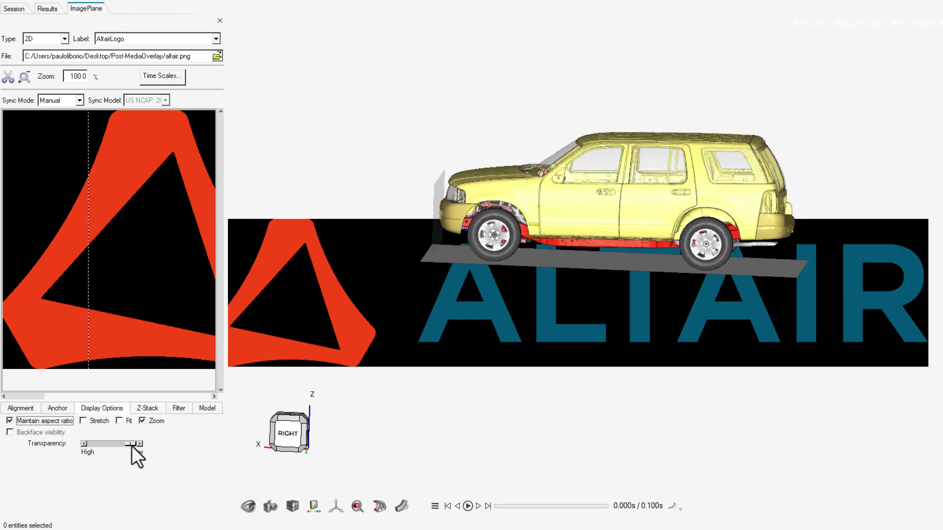
pyautogui.moveTo(132, 446)
pyautogui.mouseDown()
pyautogui.moveTo(84, 443)
pyautogui.moveTo(143, 444)
pyautogui.mouseUp()
# Try the upper-left and upper-right anchors for the AltairLogo image, and anchor it to the lower-right corner of the graphics area
pyautogui.click(64, 411)
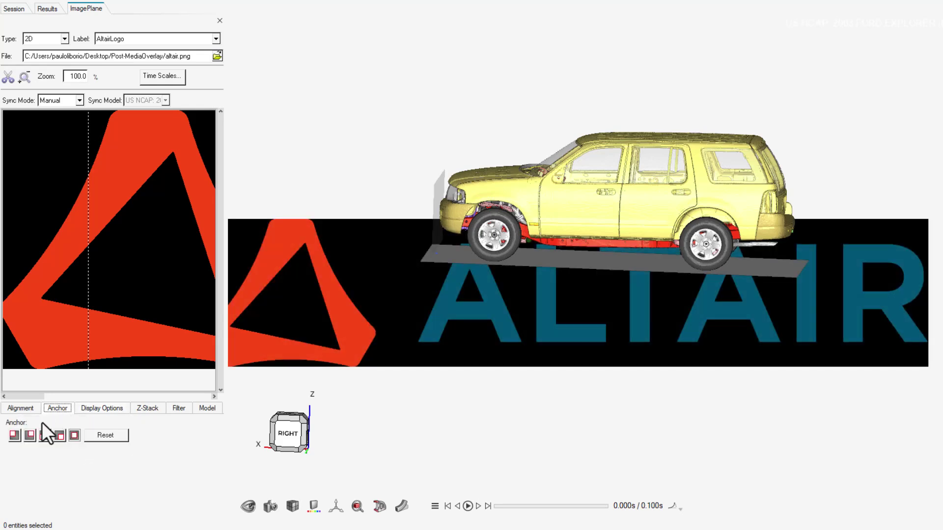
pyautogui.click(14, 435)
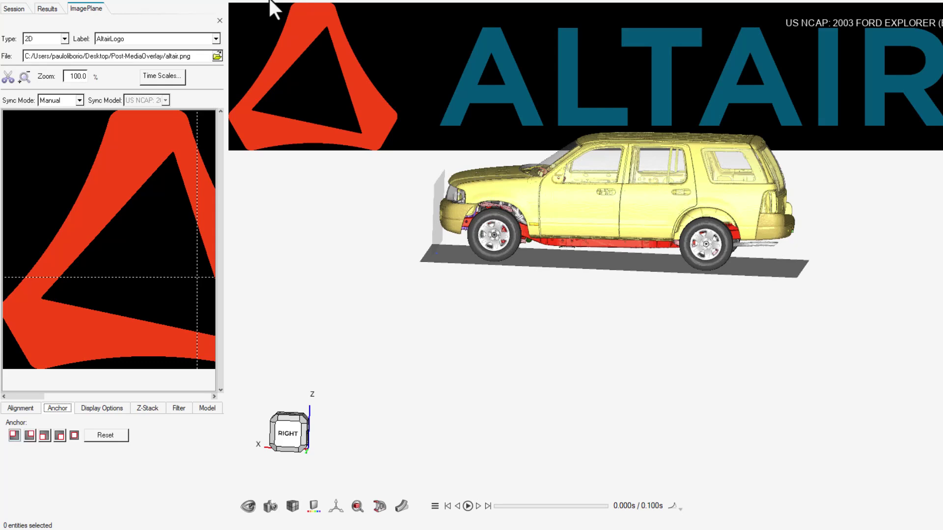
pyautogui.click(31, 439)
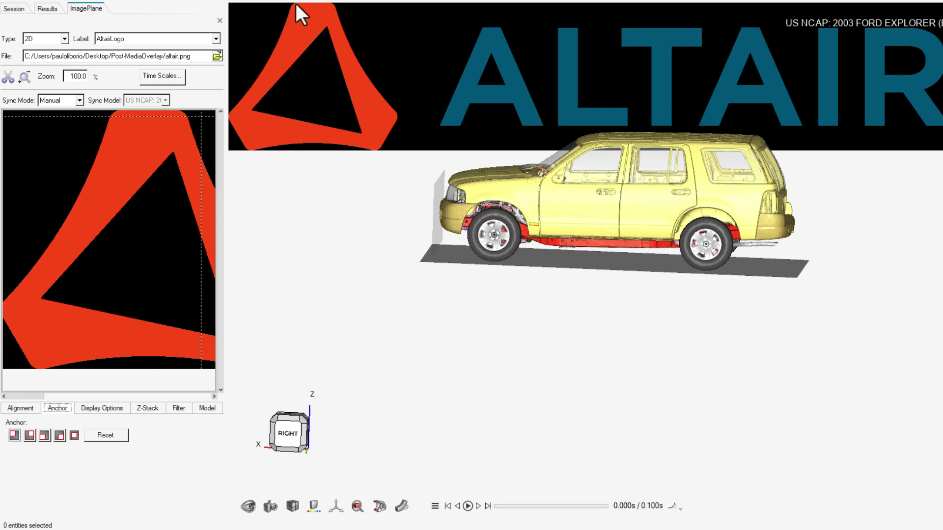
pyautogui.click(31, 438)
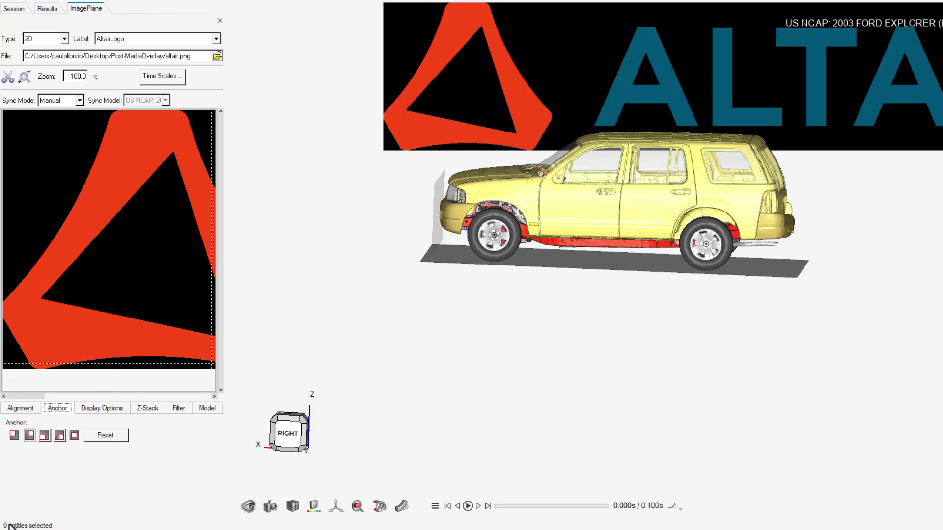
pyautogui.click(60, 435)
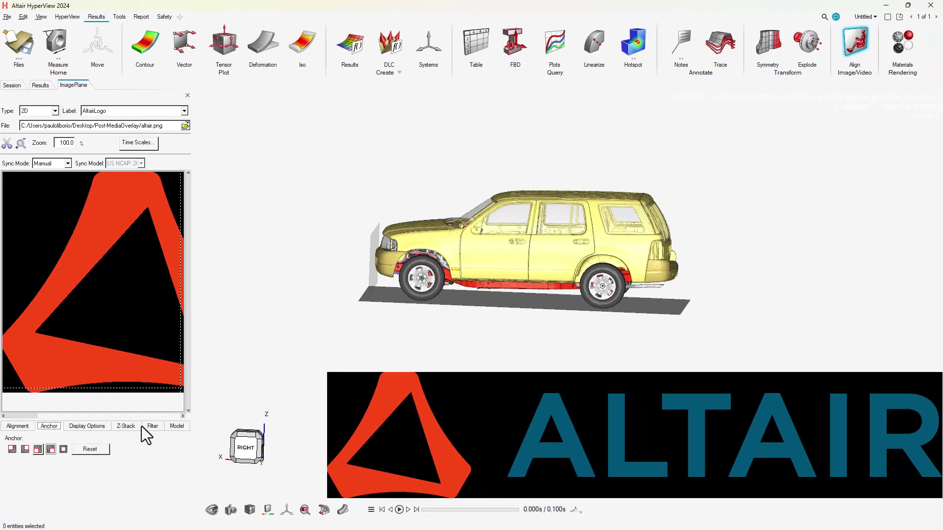
# Disable the Zoom display option, shrink AltairLogo to a small logo in the lower-right corner, and shift it slightly inward from the edges
pyautogui.click(88, 427)
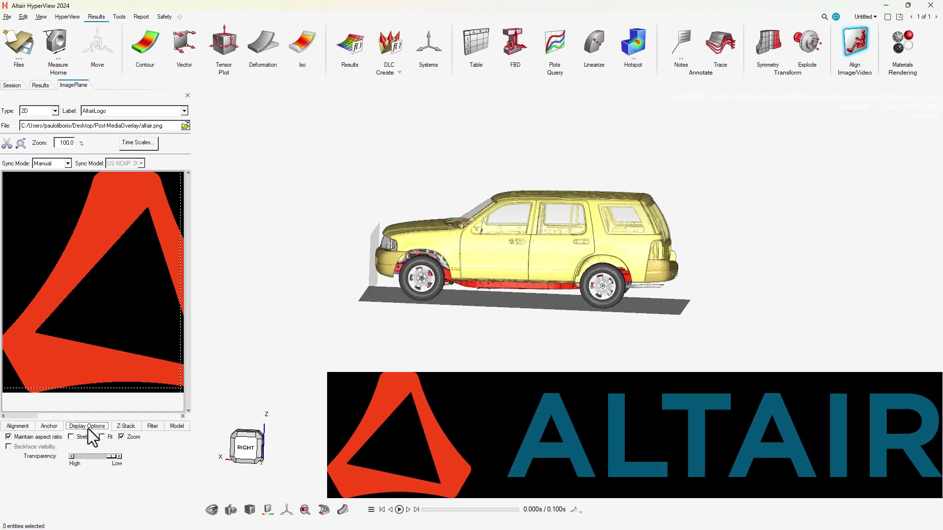
pyautogui.click(122, 437)
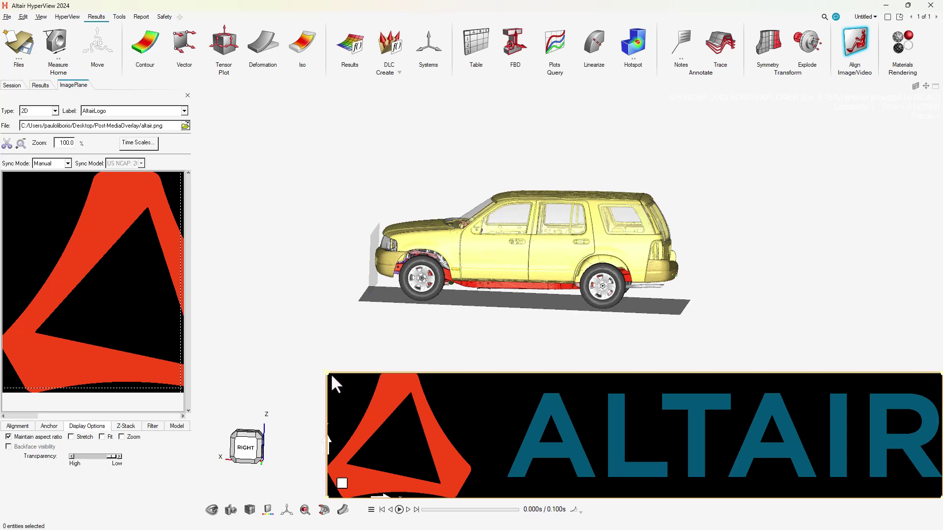
pyautogui.moveTo(332, 376); pyautogui.dragTo(798, 453)
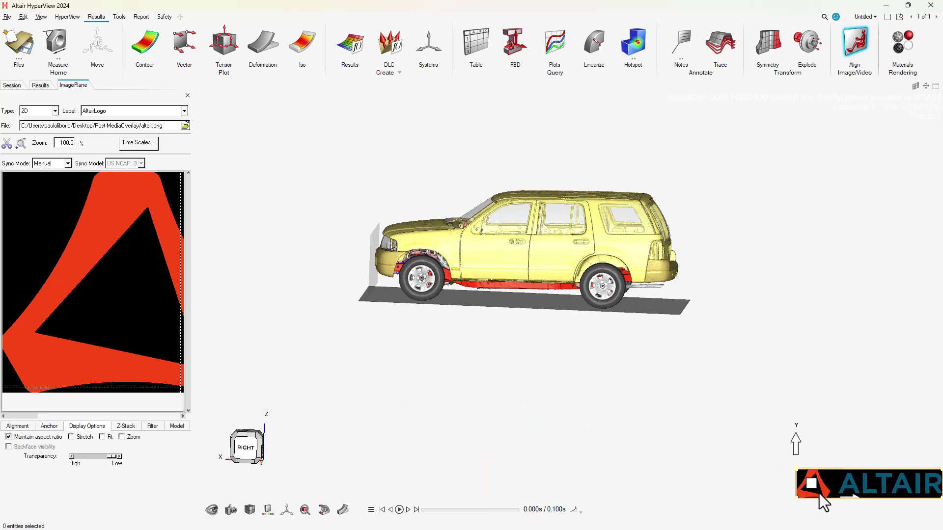
pyautogui.moveTo(813, 485); pyautogui.dragTo(808, 482)
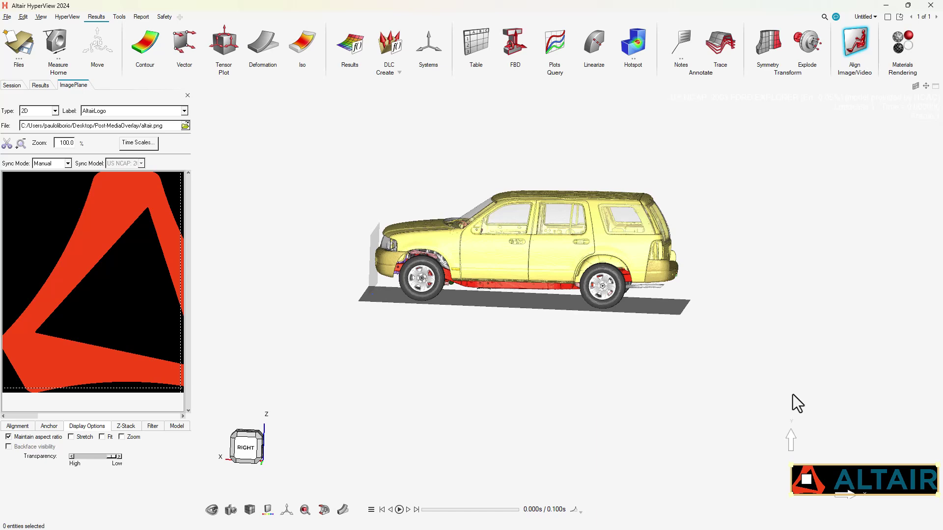
# Apply a ColorAlpha filter to AltairLogo with mode Equal and colour black to remove the logo's black background
pyautogui.click(156, 428)
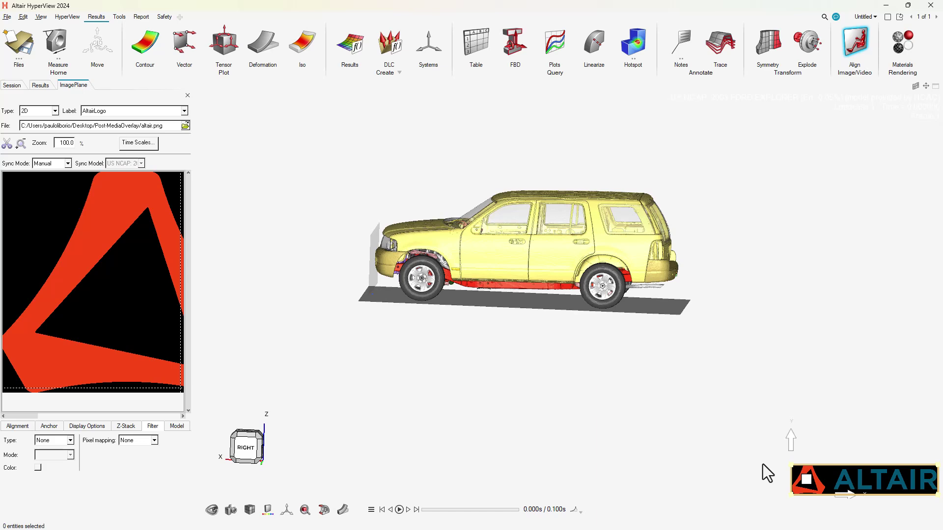
pyautogui.click(70, 441)
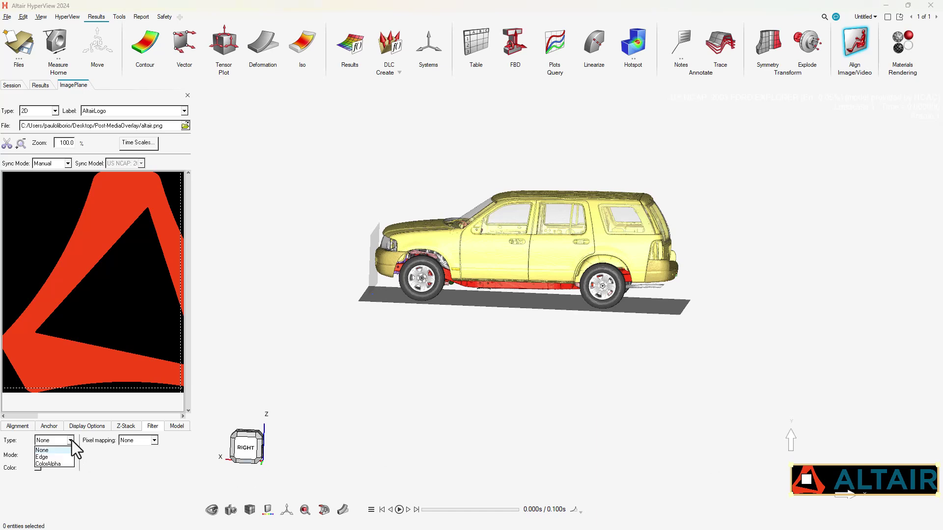
pyautogui.click(48, 464)
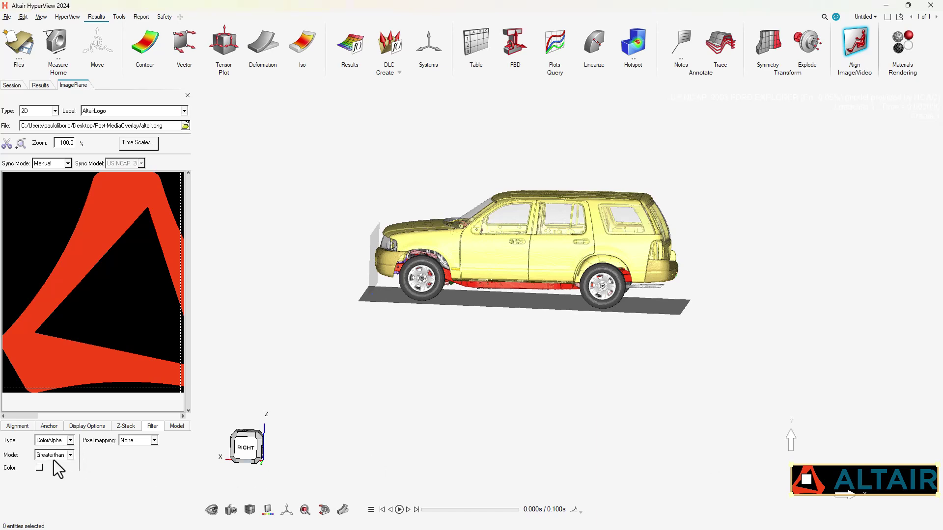
pyautogui.click(71, 456)
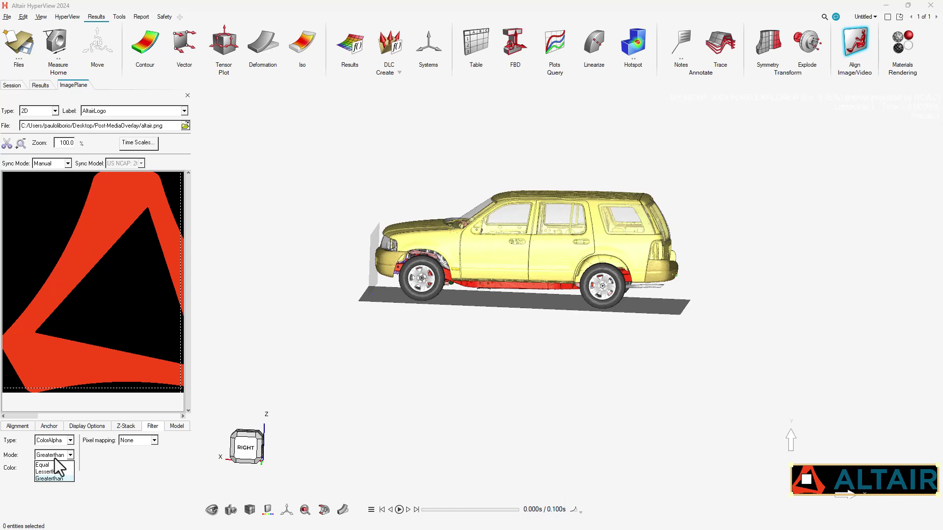
pyautogui.click(50, 465)
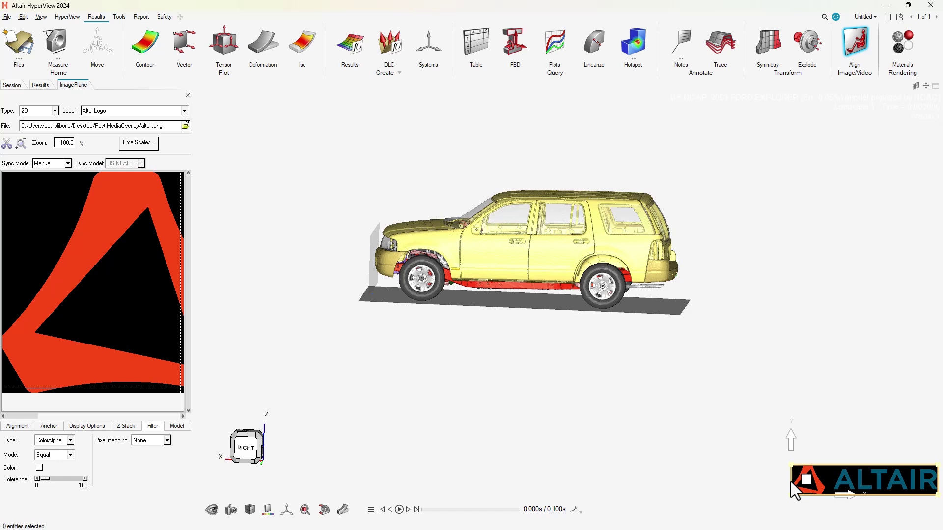
pyautogui.click(39, 468)
pyautogui.click(16, 444)
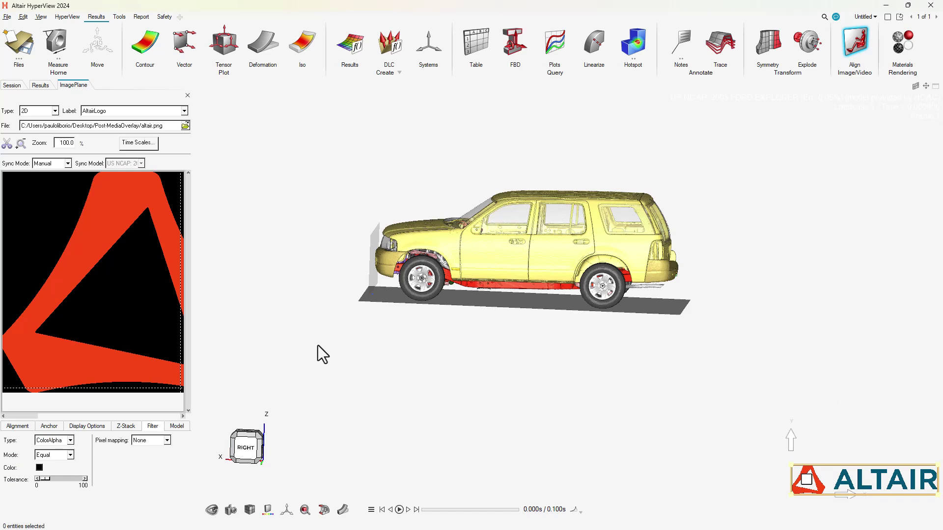
# Close the image plane tool, orbit the vehicle to check the logo overlay, and align the model to the right-side view
pyautogui.click(187, 95)
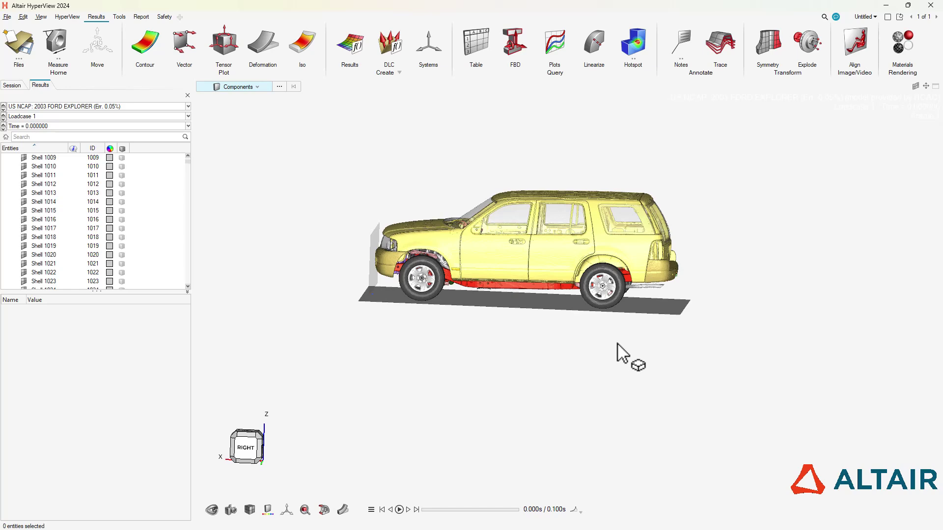
pyautogui.moveTo(617, 344); pyautogui.dragTo(646, 328, button='middle')
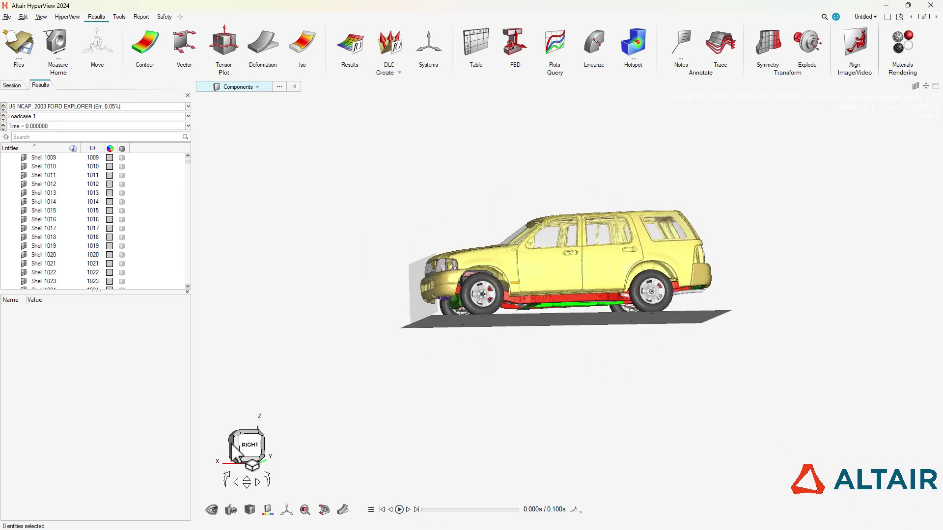
pyautogui.click(235, 449)
# Play the crash animation with the logo overlaid, pause it, and return to the first frame
pyautogui.click(399, 509)
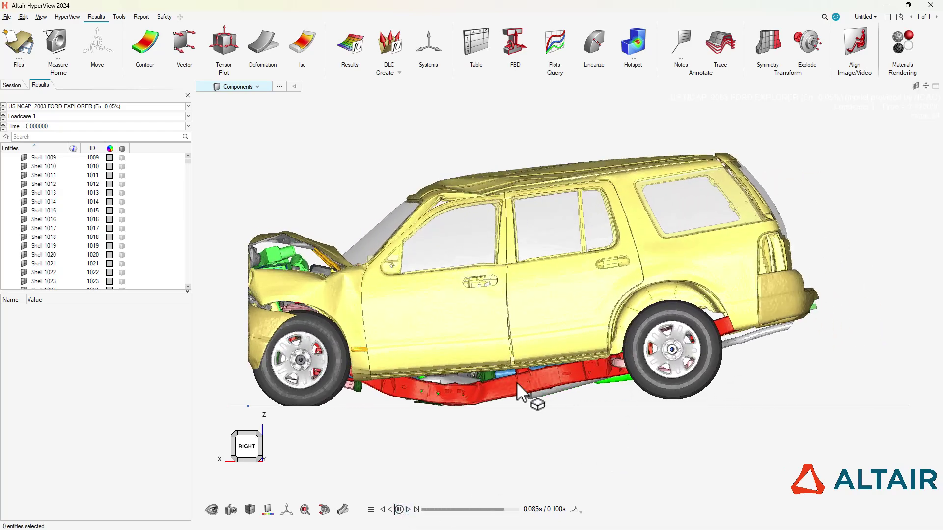
pyautogui.click(399, 510)
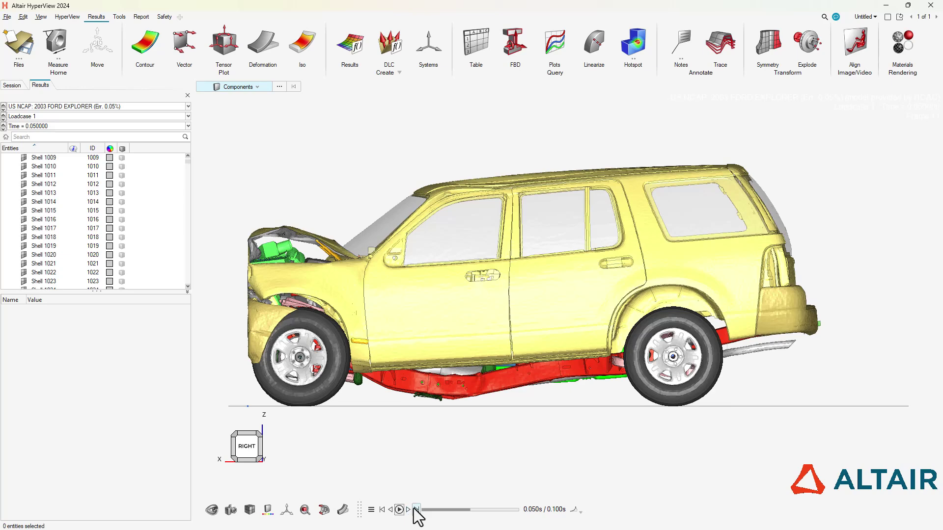
pyautogui.click(382, 510)
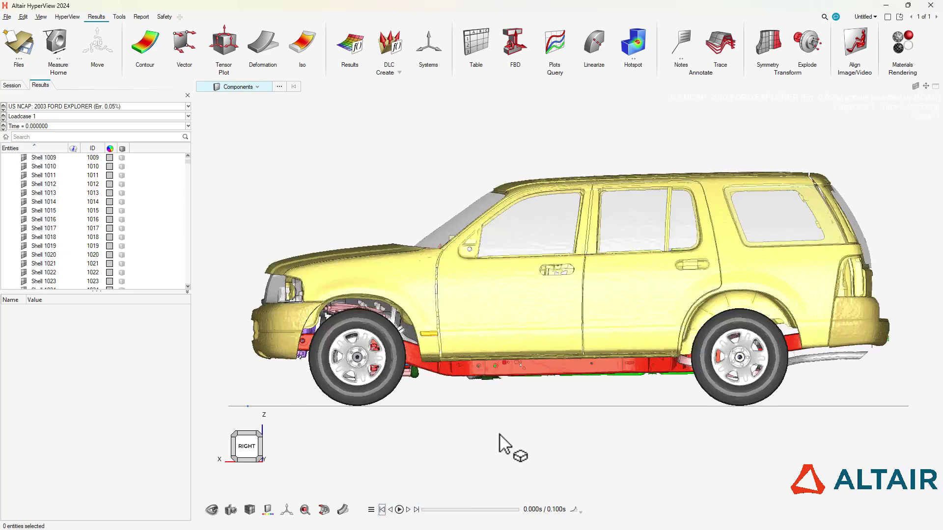
# Orbit the vehicle, collapse the Assembly Hierarchy and Components lists in the results browser, and expand Image Planes
pyautogui.scroll(-1, 545, 376)
pyautogui.moveTo(545, 376); pyautogui.dragTo(481, 354, button='middle')
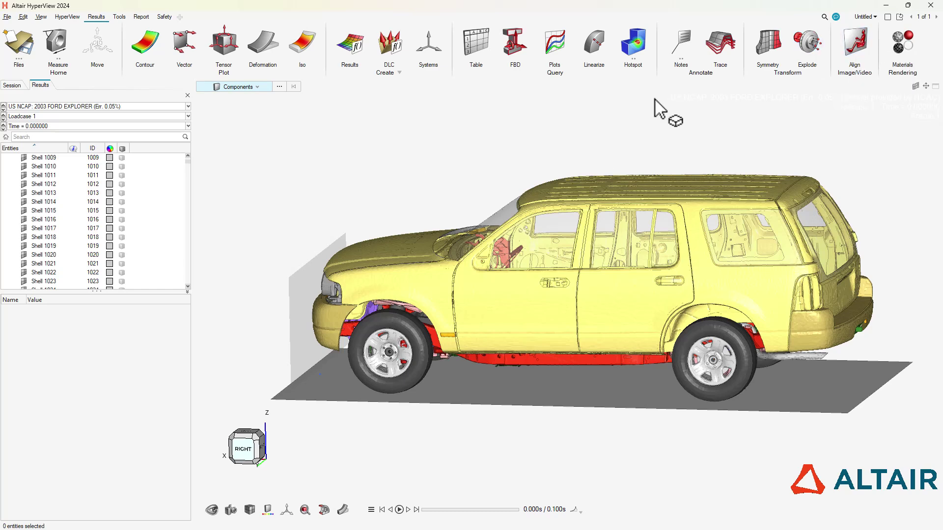
pyautogui.moveTo(188, 162); pyautogui.dragTo(189, 157)
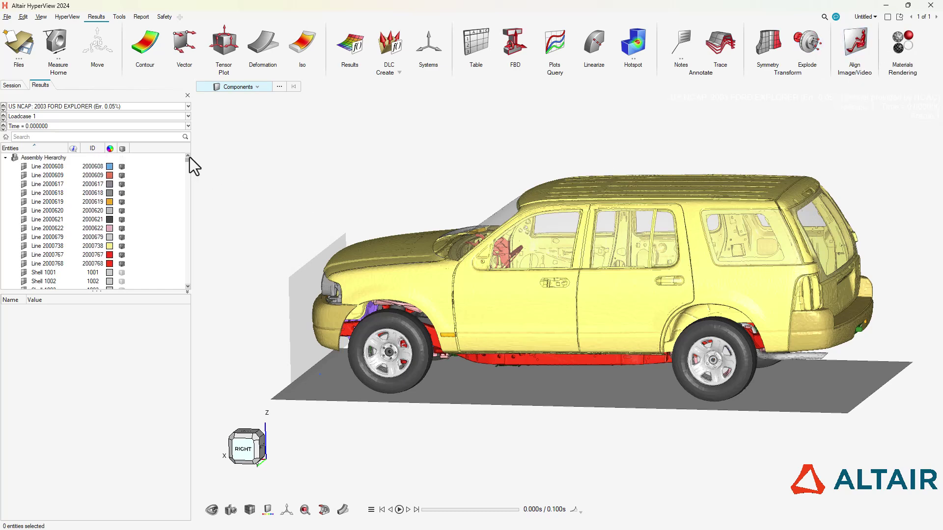
pyautogui.click(5, 157)
pyautogui.click(5, 167)
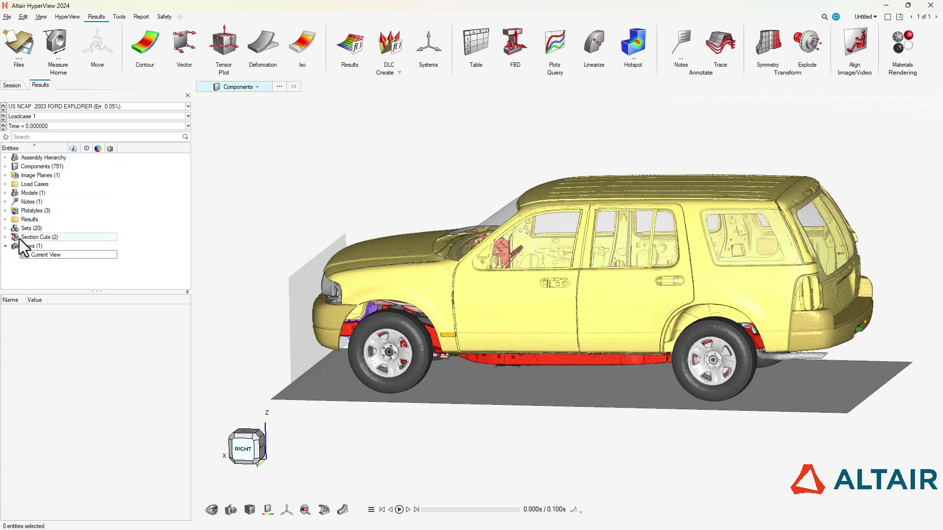
pyautogui.click(5, 175)
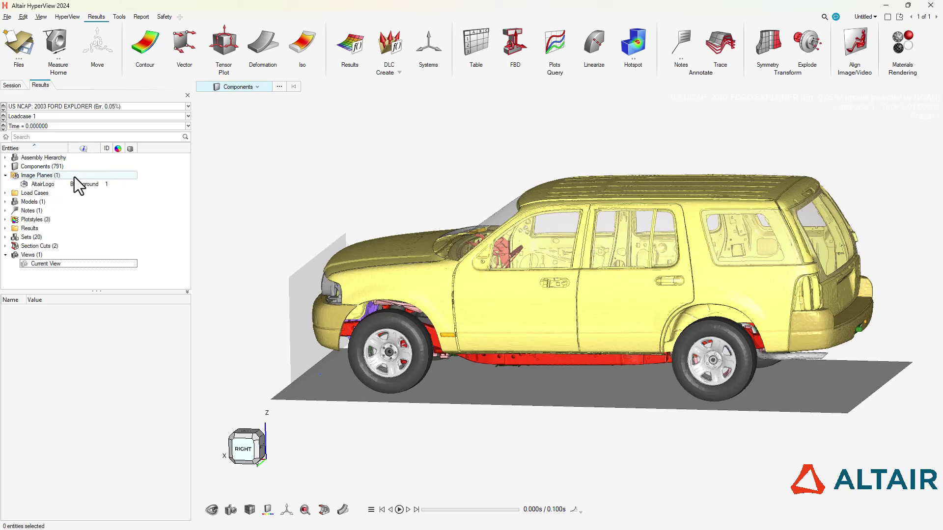
pyautogui.click(48, 178)
pyautogui.rightClick(47, 176)
pyautogui.moveTo(73, 181)
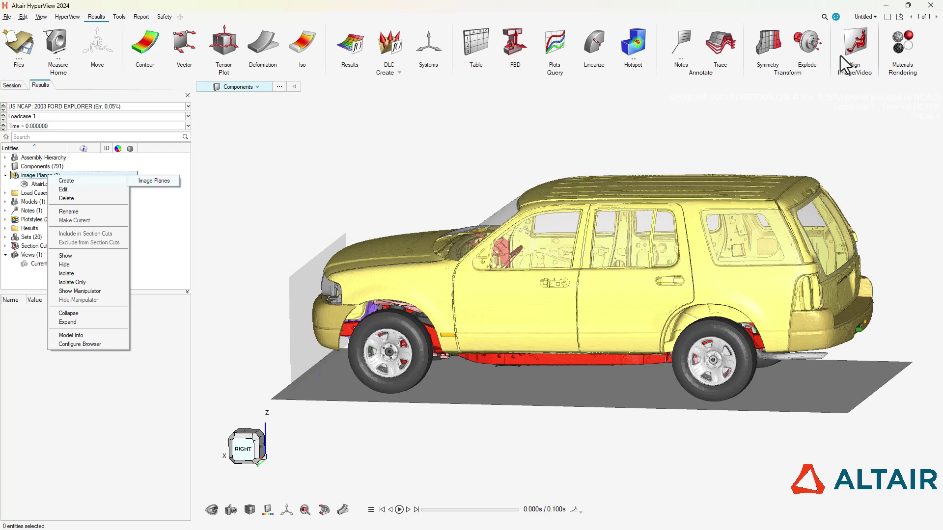
pyautogui.moveTo(123, 181)
pyautogui.click(300, 178)
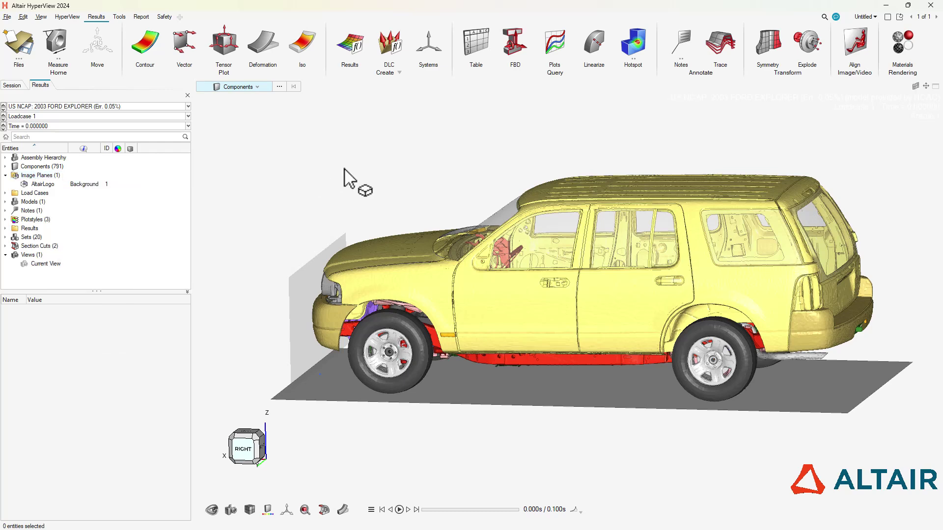
# Create a 3D image plane labelled ExplorerVideo and load the file 06Explorer-f.avi into it
pyautogui.click(853, 47)
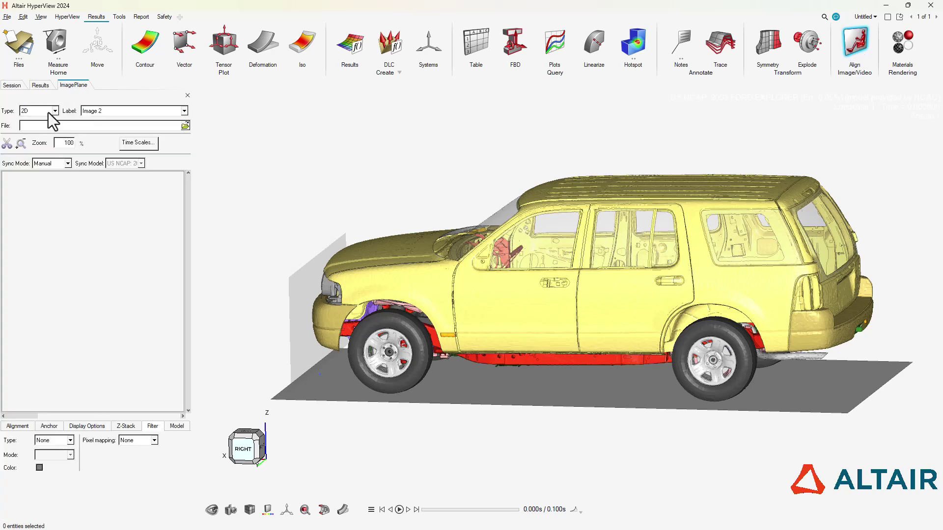
pyautogui.click(55, 111)
pyautogui.click(37, 128)
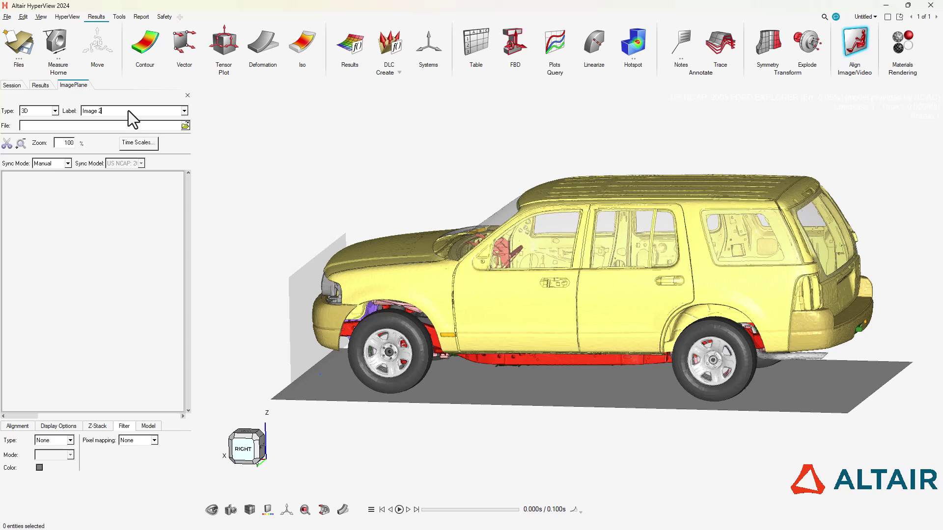
pyautogui.write('ExplorerVideo')
pyautogui.click(186, 125)
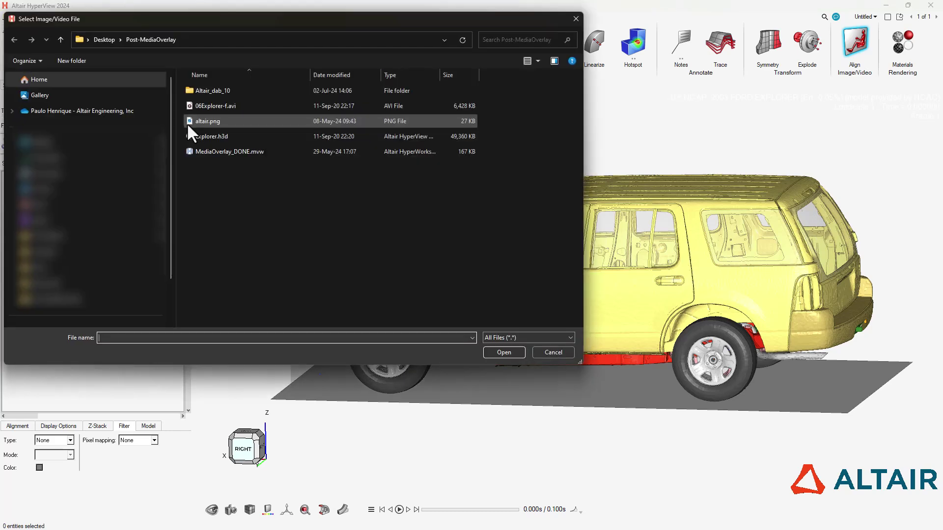
pyautogui.click(238, 106)
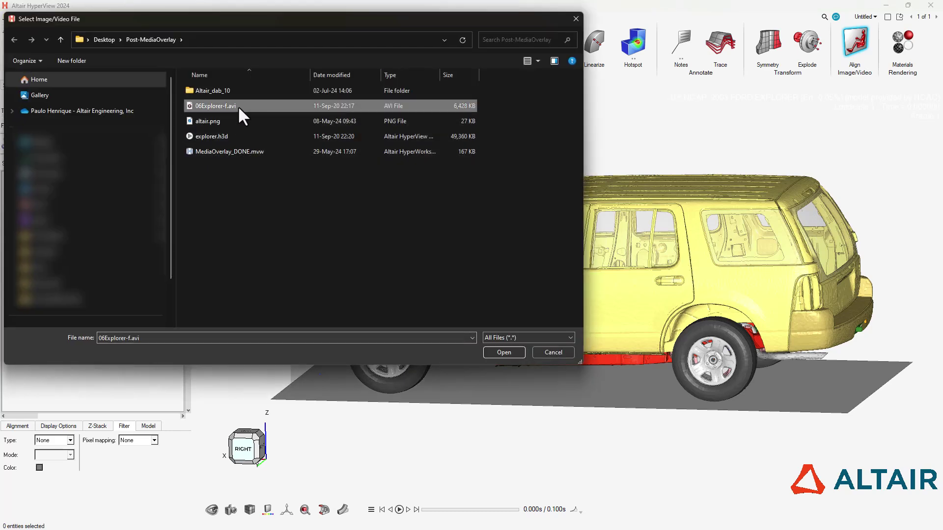
pyautogui.click(504, 352)
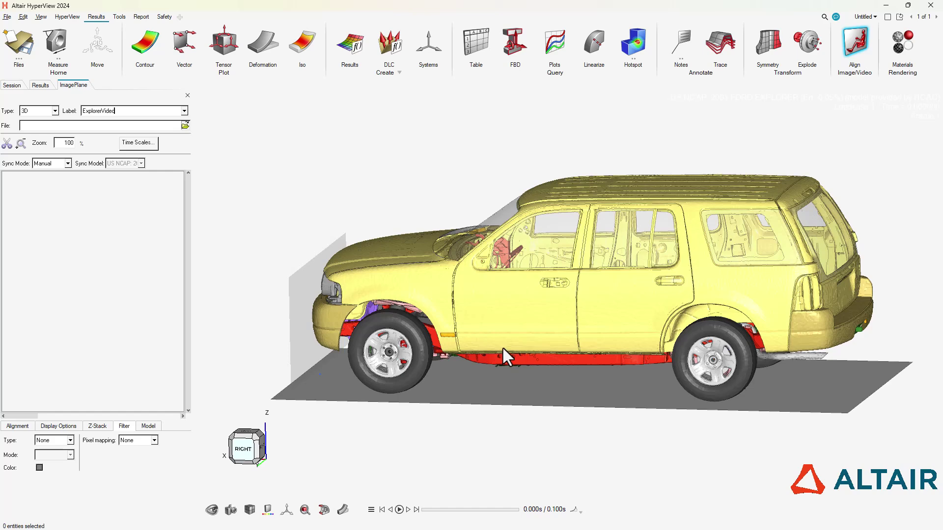
# Move the ExplorerVideo plane along its normal direction, orbiting to compare its position with the vehicle
pyautogui.scroll(-4, 398, 239)
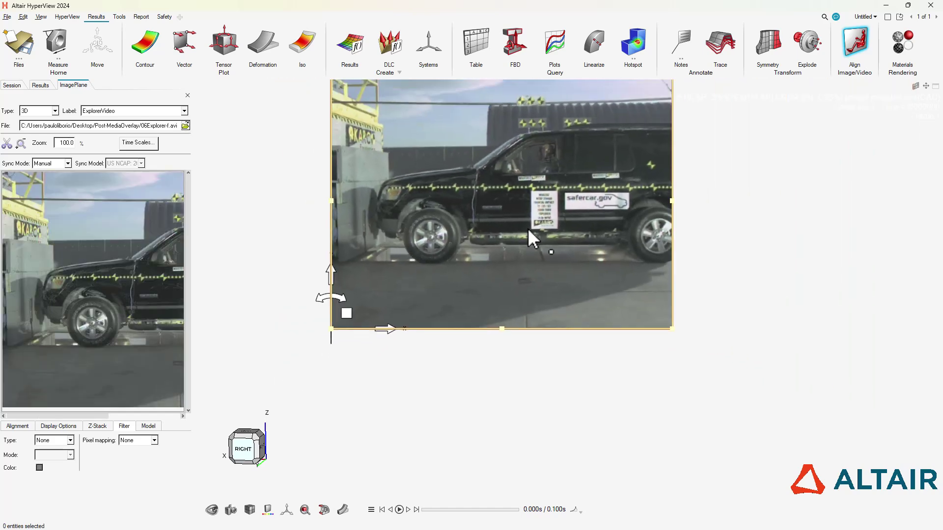
pyautogui.moveTo(528, 230); pyautogui.dragTo(315, 276, button='middle')
pyautogui.moveTo(464, 249); pyautogui.dragTo(420, 269, button='middle')
pyautogui.moveTo(486, 282); pyautogui.dragTo(528, 283, button='middle')
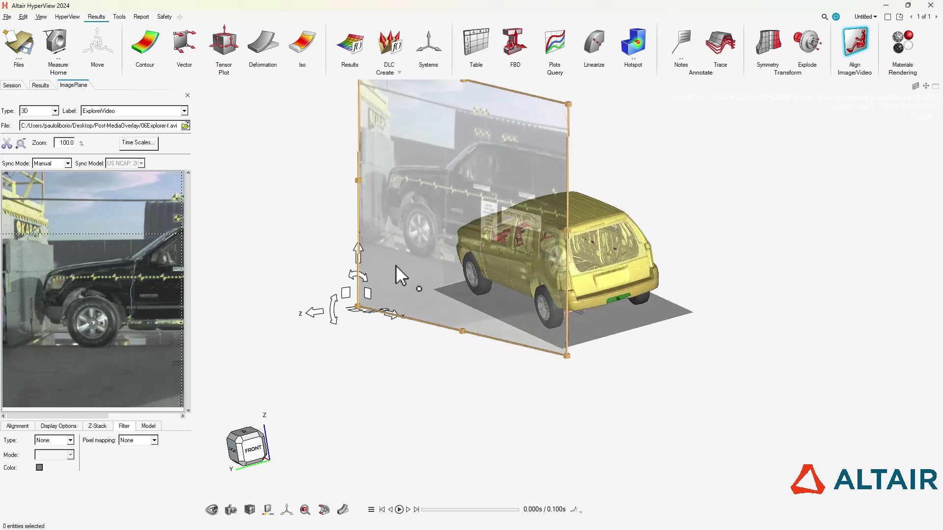
pyautogui.moveTo(318, 319); pyautogui.dragTo(293, 318)
pyautogui.moveTo(445, 273)
pyautogui.mouseDown(button='middle')
pyautogui.moveTo(539, 319)
pyautogui.moveTo(714, 329)
pyautogui.mouseUp(button='middle')
pyautogui.moveTo(549, 354); pyautogui.dragTo(516, 343)
pyautogui.moveTo(511, 297); pyautogui.dragTo(680, 299)
pyautogui.moveTo(622, 326); pyautogui.dragTo(547, 322, button='middle')
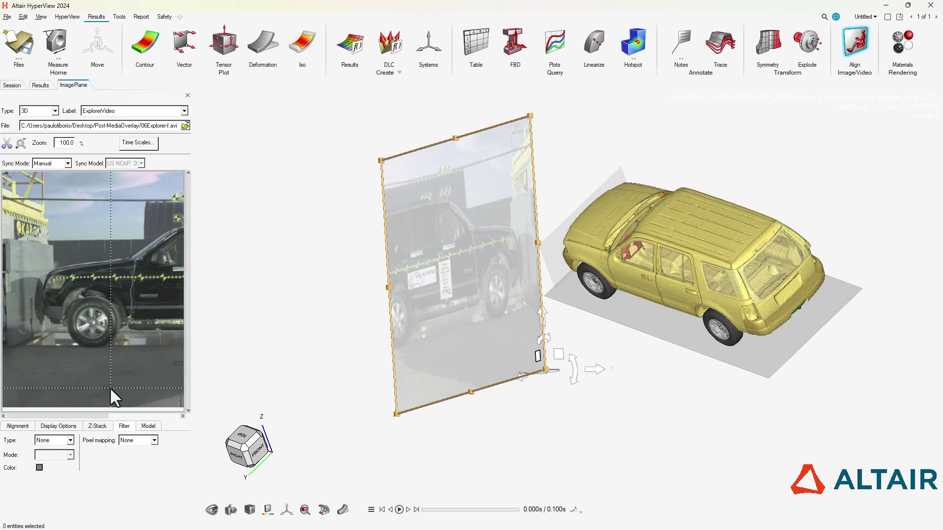
# Rotate the ExplorerVideo plane with its manipulator handles, turning it about the vertical axis to face the viewer beside the vehicle
pyautogui.moveTo(532, 362); pyautogui.dragTo(667, 322, button='middle')
pyautogui.moveTo(669, 324); pyautogui.dragTo(557, 343, button='right')
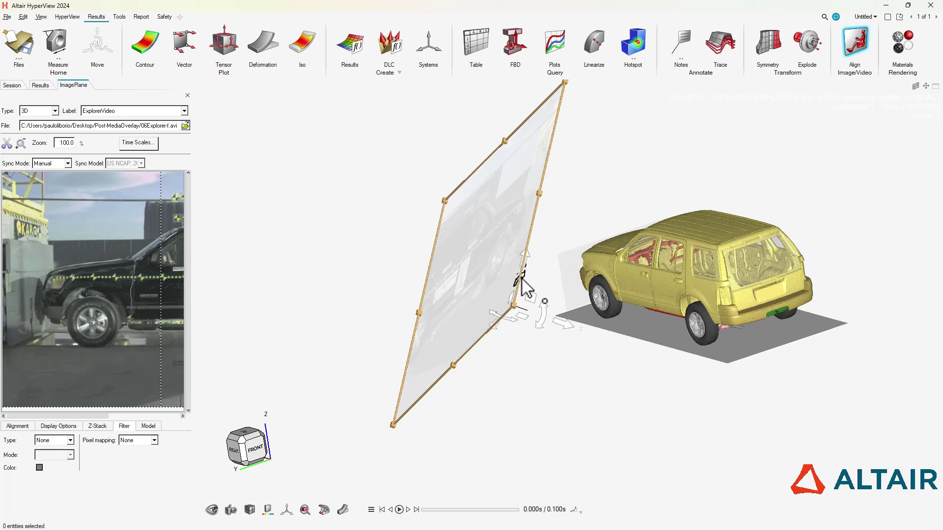
pyautogui.moveTo(525, 285)
pyautogui.mouseDown()
pyautogui.moveTo(543, 292)
pyautogui.moveTo(531, 269)
pyautogui.mouseUp()
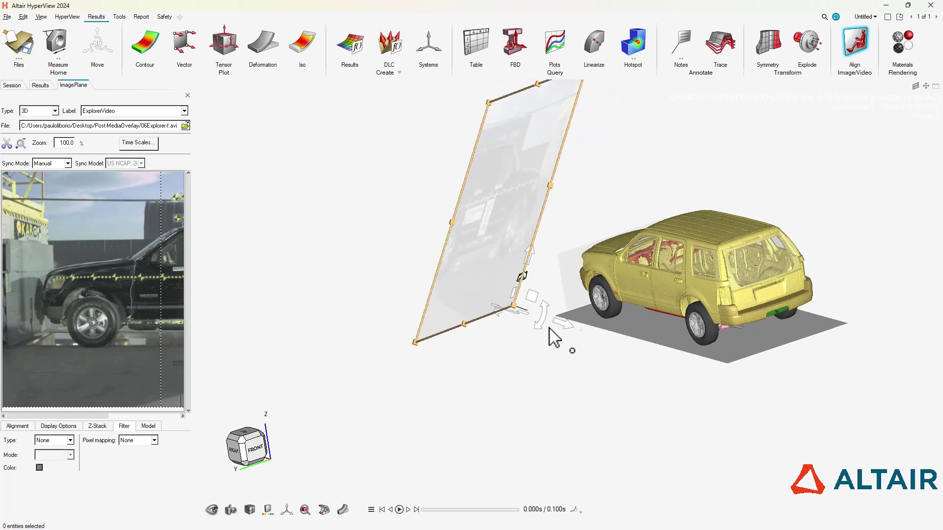
pyautogui.moveTo(551, 333); pyautogui.dragTo(642, 330, button='right')
pyautogui.moveTo(637, 320)
pyautogui.mouseDown()
pyautogui.moveTo(626, 322)
pyautogui.moveTo(653, 311)
pyautogui.moveTo(641, 311)
pyautogui.mouseUp()
pyautogui.moveTo(606, 331); pyautogui.dragTo(575, 369, button='middle')
pyautogui.moveTo(558, 265); pyautogui.dragTo(529, 319, button='middle')
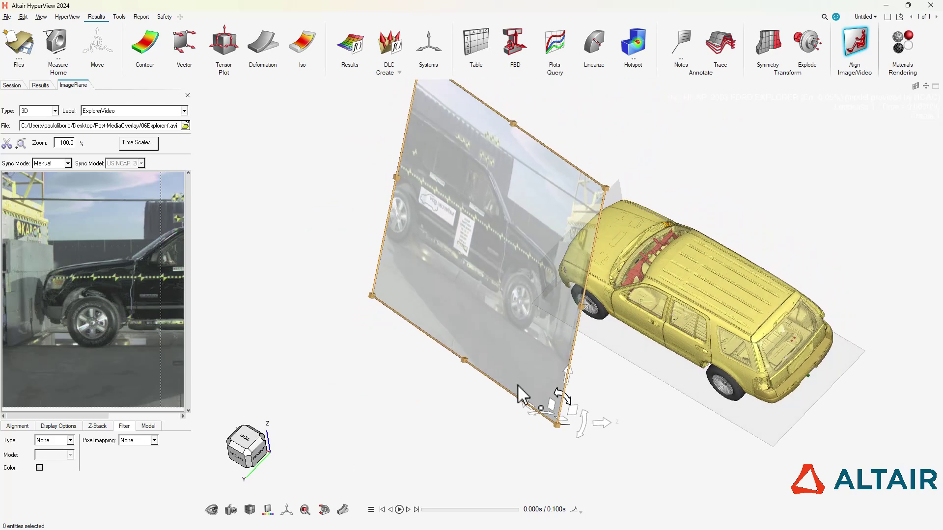
pyautogui.moveTo(534, 416); pyautogui.dragTo(634, 435)
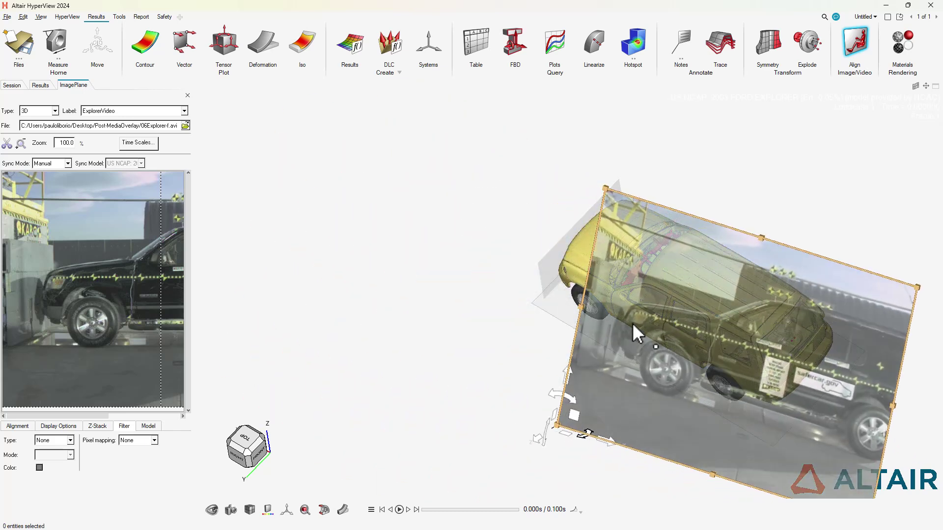
# Level the ExplorerVideo plane's tilt and shift it along its normal in front of the vehicle's right side
pyautogui.moveTo(613, 284); pyautogui.dragTo(520, 166, button='right')
pyautogui.moveTo(520, 166); pyautogui.dragTo(497, 225, button='middle')
pyautogui.moveTo(497, 225); pyautogui.dragTo(489, 269, button='right')
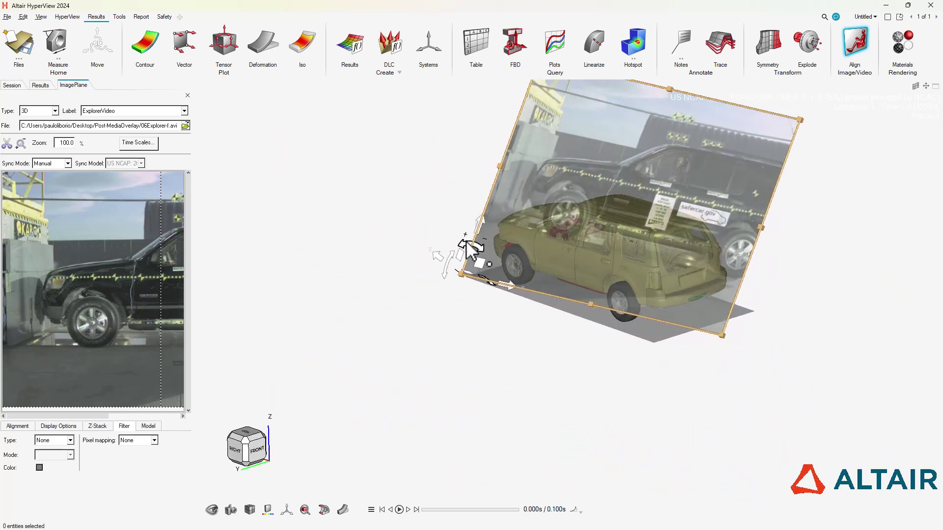
pyautogui.moveTo(452, 259)
pyautogui.mouseDown()
pyautogui.moveTo(447, 277)
pyautogui.moveTo(452, 265)
pyautogui.mouseUp()
pyautogui.moveTo(508, 332); pyautogui.dragTo(543, 355, button='middle')
pyautogui.moveTo(506, 289); pyautogui.dragTo(488, 288, button='right')
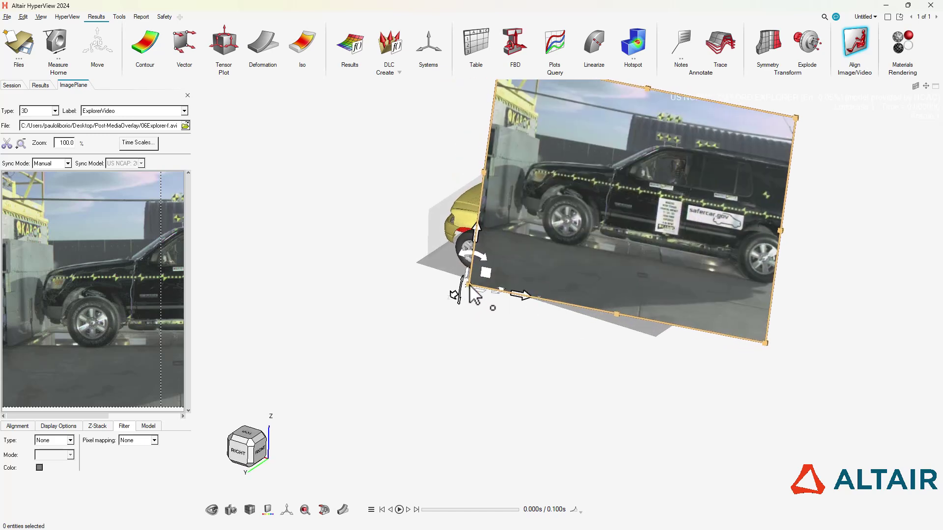
pyautogui.moveTo(466, 261)
pyautogui.mouseDown()
pyautogui.moveTo(470, 282)
pyautogui.moveTo(463, 265)
pyautogui.mouseUp()
pyautogui.moveTo(458, 339); pyautogui.dragTo(433, 391, button='right')
pyautogui.moveTo(435, 391); pyautogui.dragTo(525, 366, button='middle')
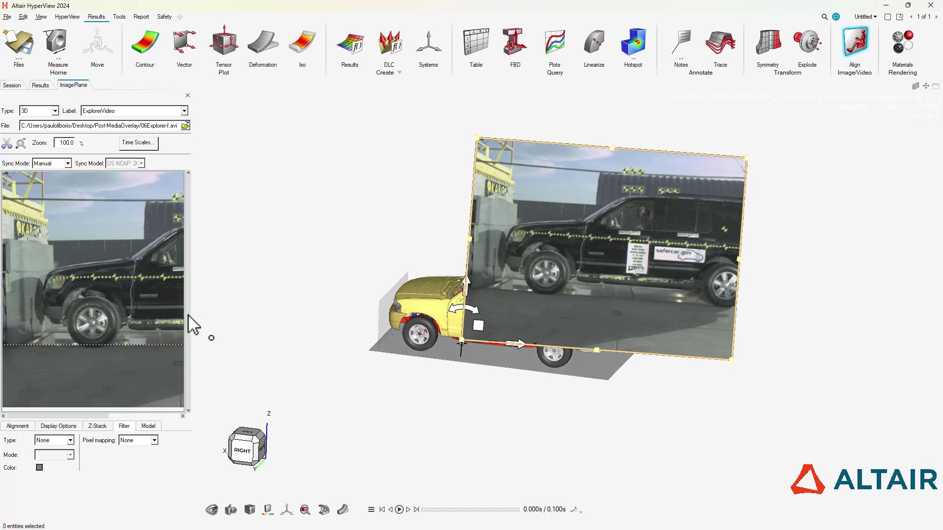
# Open the Alignment settings and move the ExplorerVideo plane clear above the vehicle
pyautogui.click(20, 429)
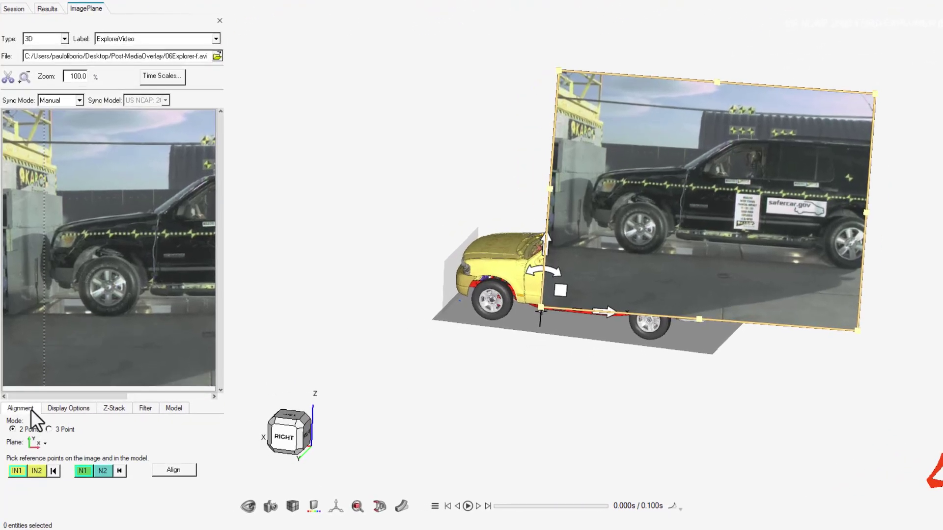
pyautogui.moveTo(522, 348); pyautogui.dragTo(716, 275, button='middle')
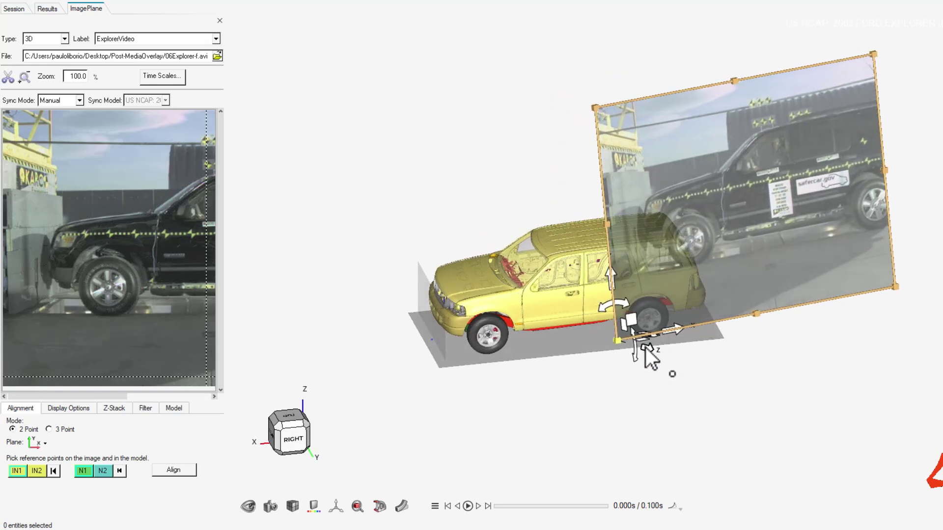
pyautogui.moveTo(634, 320); pyautogui.dragTo(551, 145)
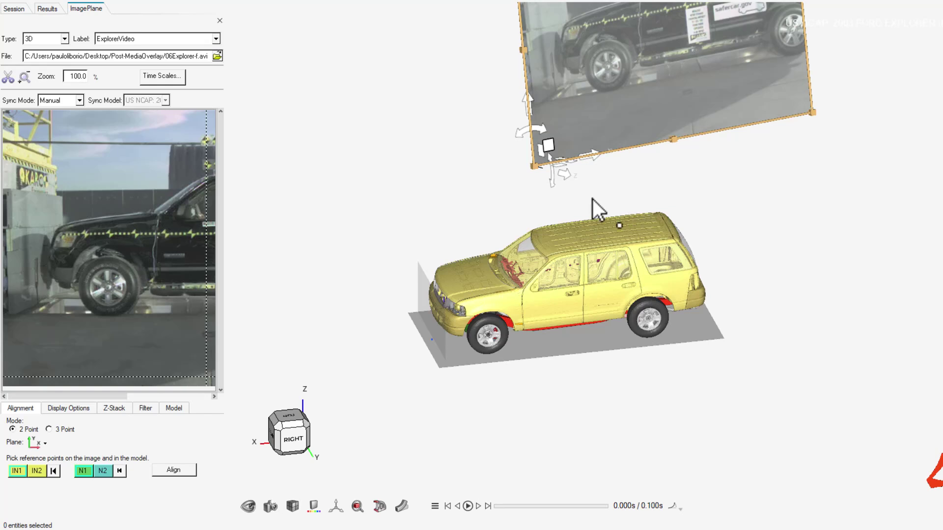
pyautogui.click(17, 471)
pyautogui.click(113, 290)
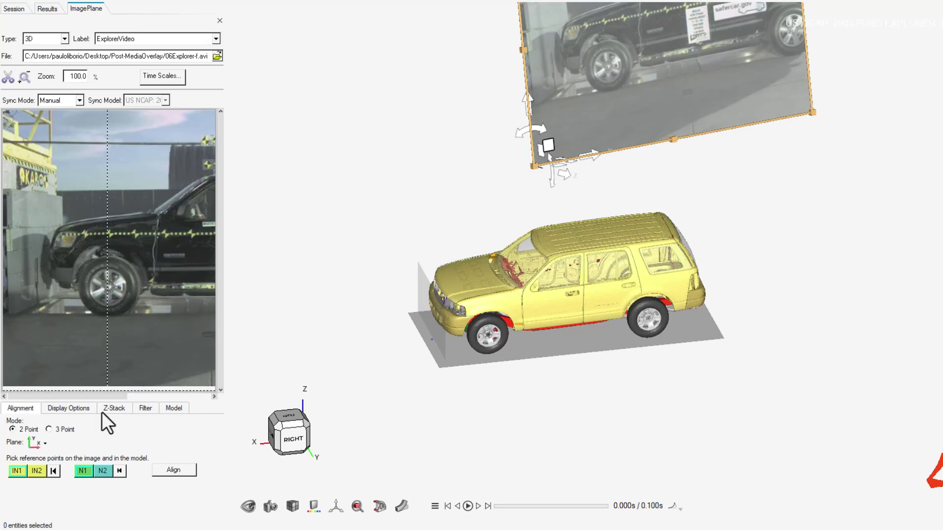
pyautogui.click(82, 470)
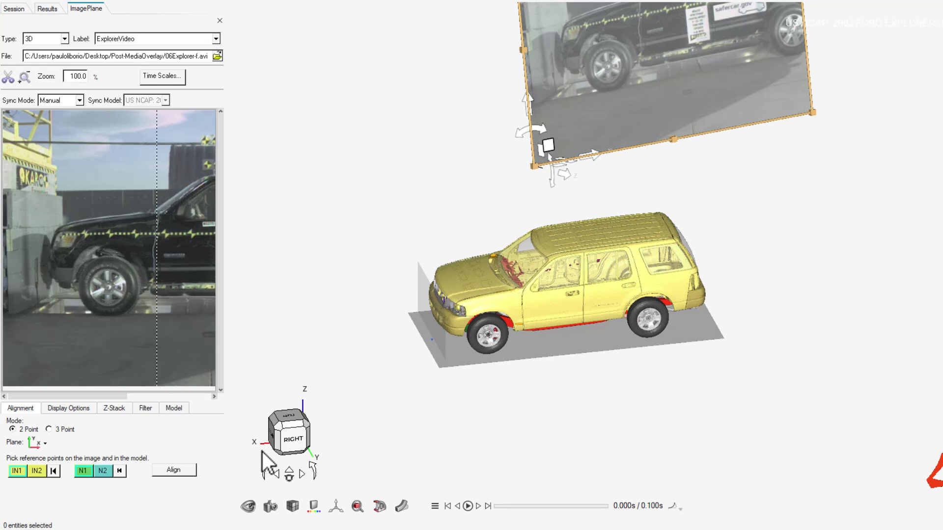
# Orbit the model closer to its right side and set the alignment plane to XZ Right
pyautogui.click(301, 434)
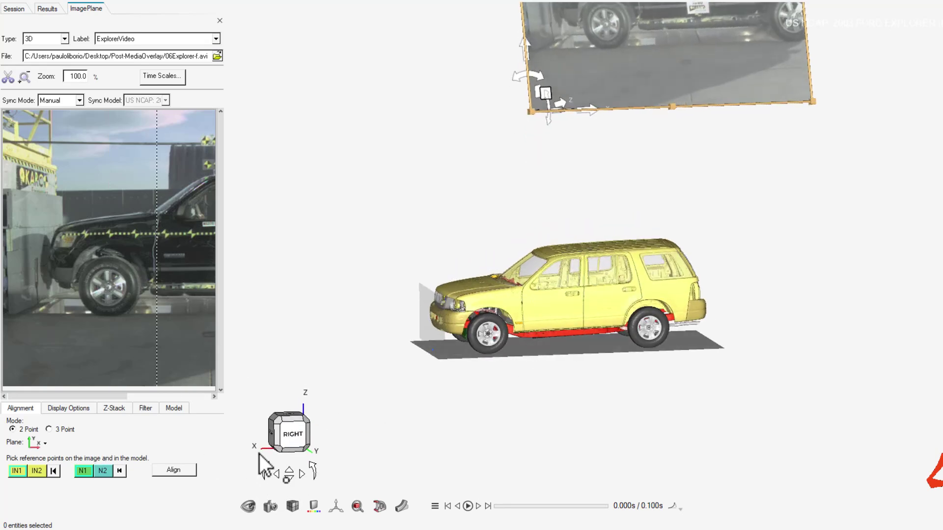
pyautogui.click(45, 443)
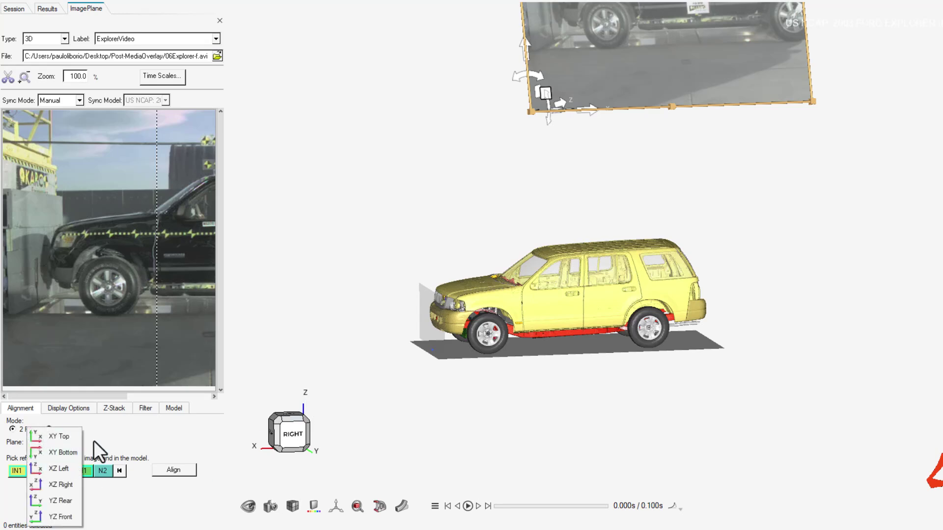
pyautogui.click(94, 440)
pyautogui.click(49, 443)
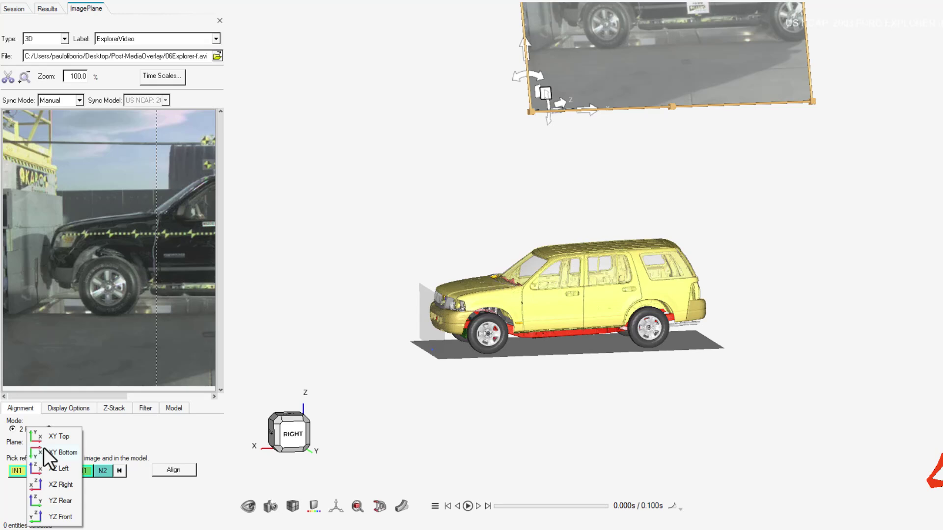
pyautogui.click(69, 486)
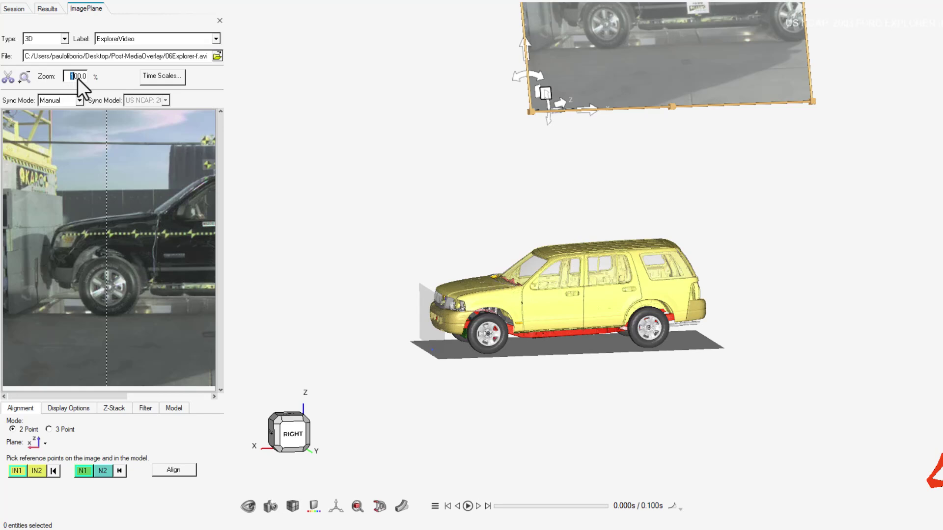
# Zoom the video preview to 200% and pick the front and rear wheel centres as image reference points IN1 and IN2
pyautogui.write('0')
pyautogui.press('Return')
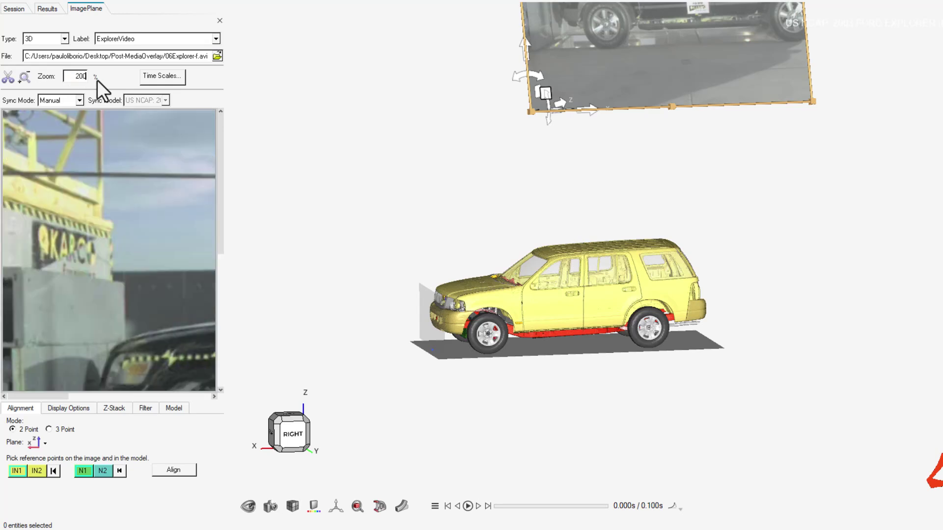
pyautogui.moveTo(219, 171); pyautogui.dragTo(213, 267)
pyautogui.moveTo(55, 396); pyautogui.dragTo(80, 399)
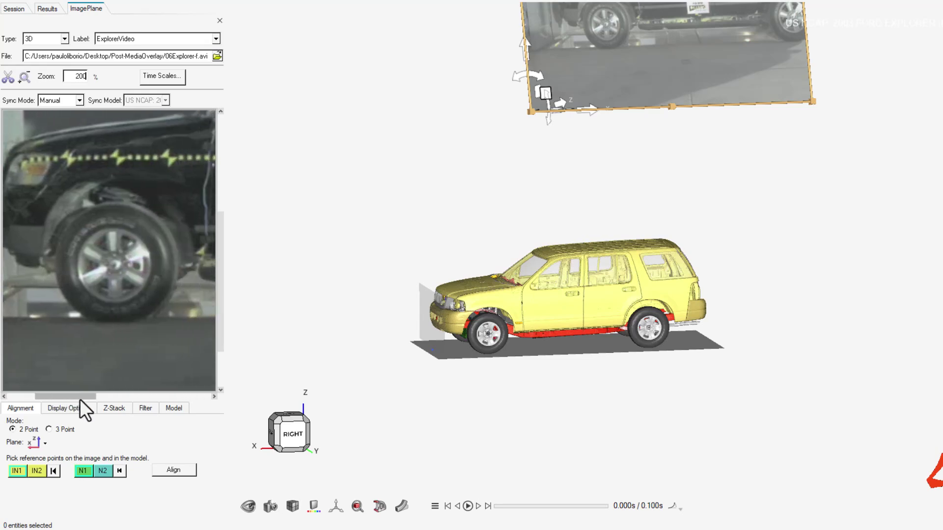
pyautogui.click(16, 472)
pyautogui.click(123, 263)
pyautogui.moveTo(66, 395); pyautogui.dragTo(185, 390)
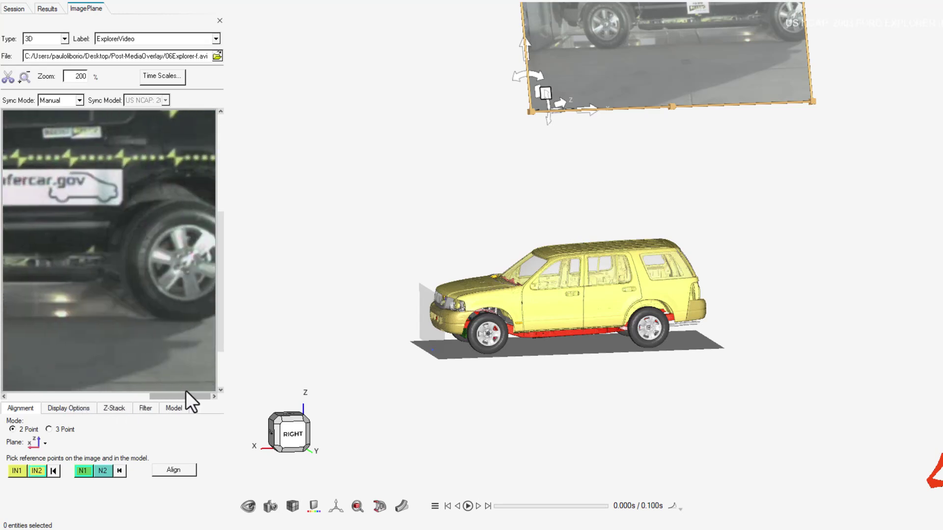
pyautogui.click(191, 263)
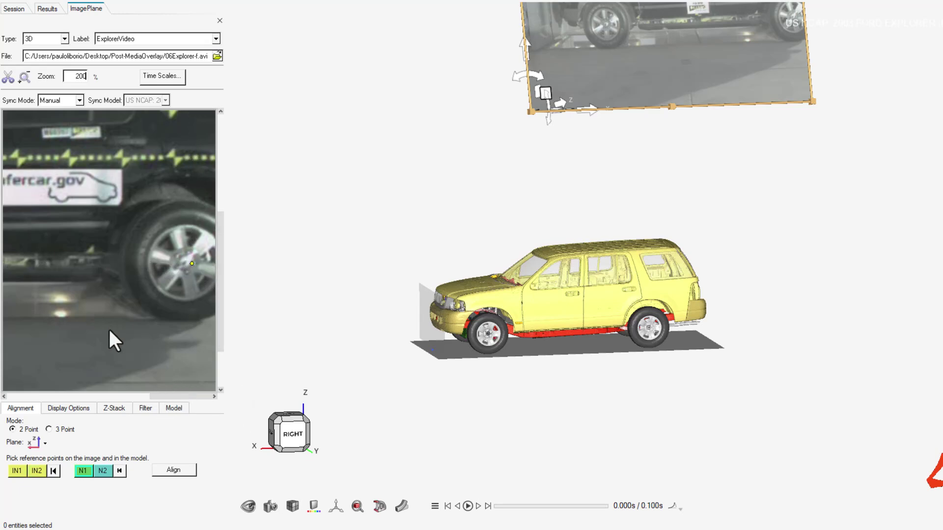
# Pick the hub bolt just behind the front wheel's centre as model reference point N1
pyautogui.scroll(3, 493, 353)
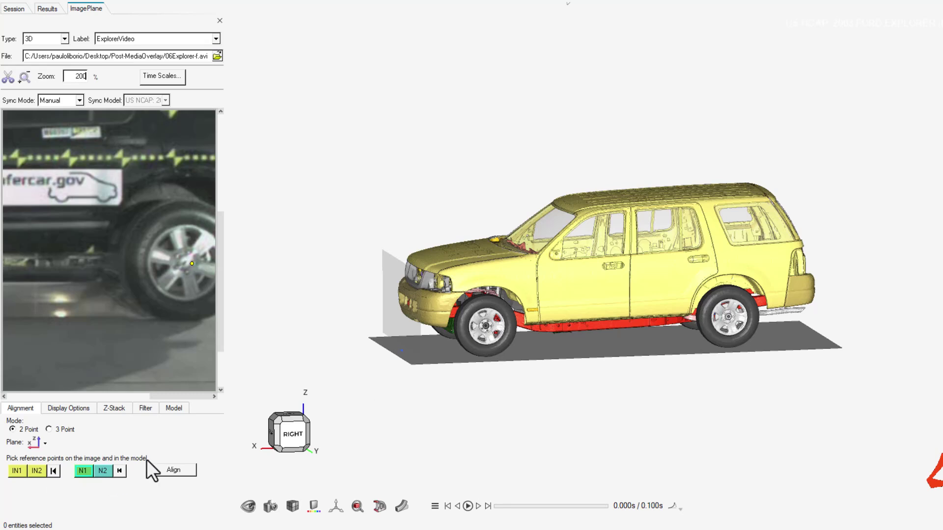
pyautogui.scroll(4, 484, 336)
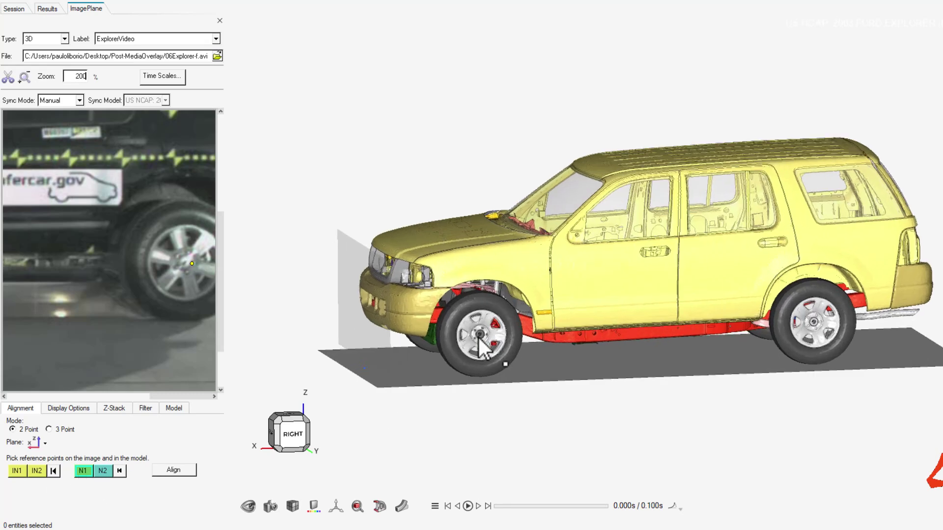
pyautogui.scroll(6, 494, 346)
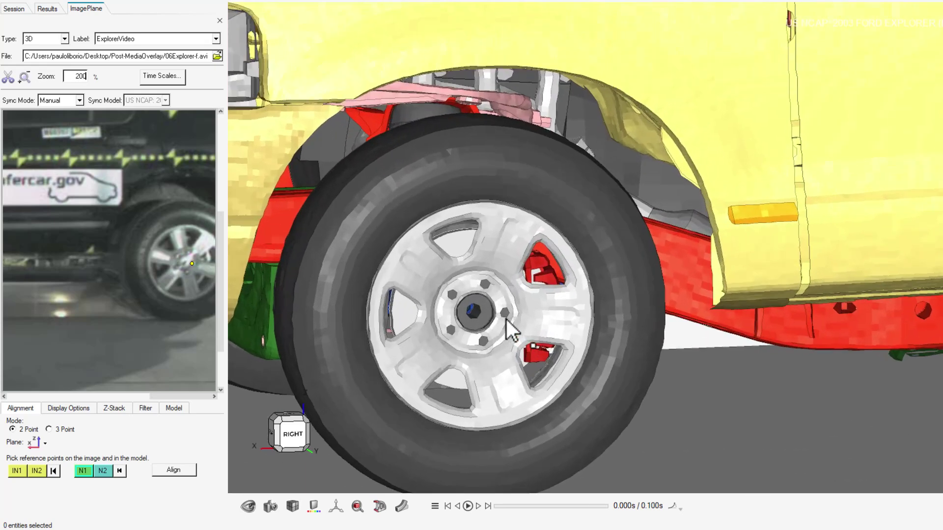
pyautogui.scroll(2, 505, 319)
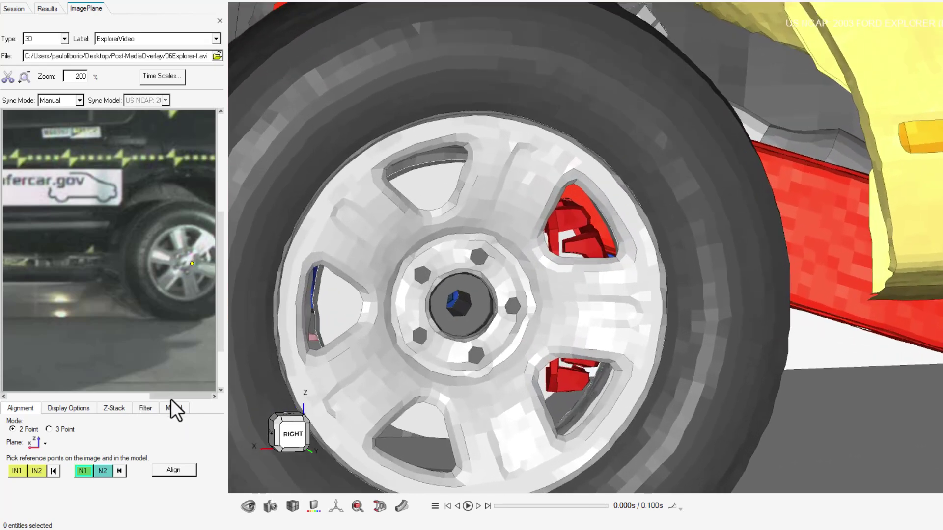
pyautogui.moveTo(170, 397); pyautogui.dragTo(59, 397)
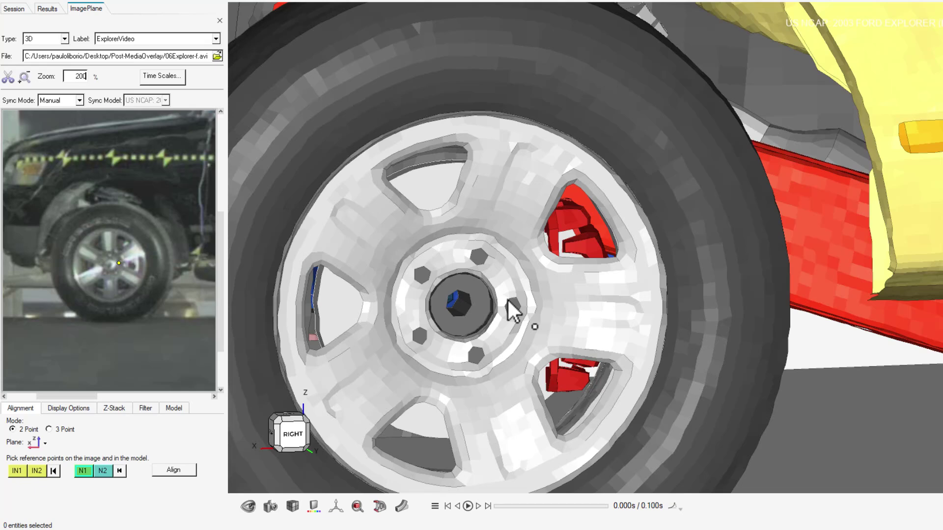
pyautogui.scroll(-4, 576, 314)
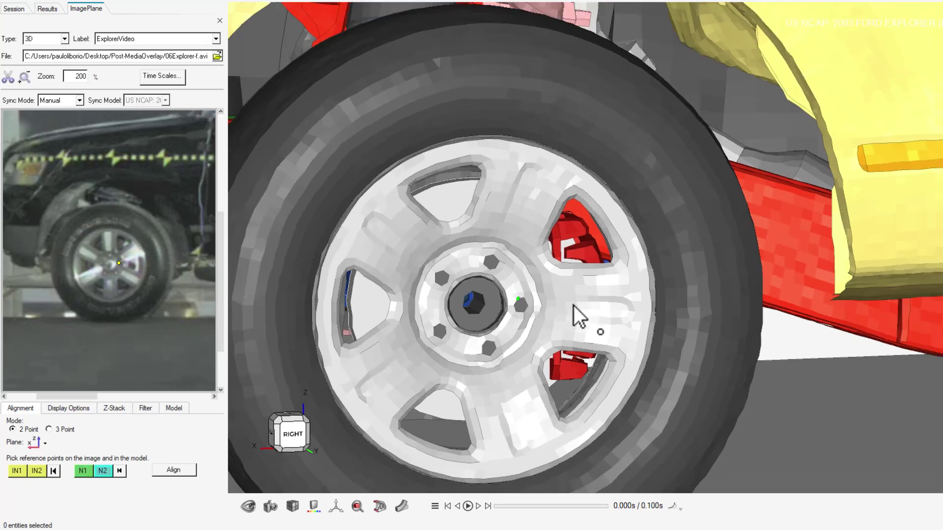
# Pick the matching hub bolt just behind the rear wheel's centre as model reference point N2
pyautogui.scroll(-6, 575, 317)
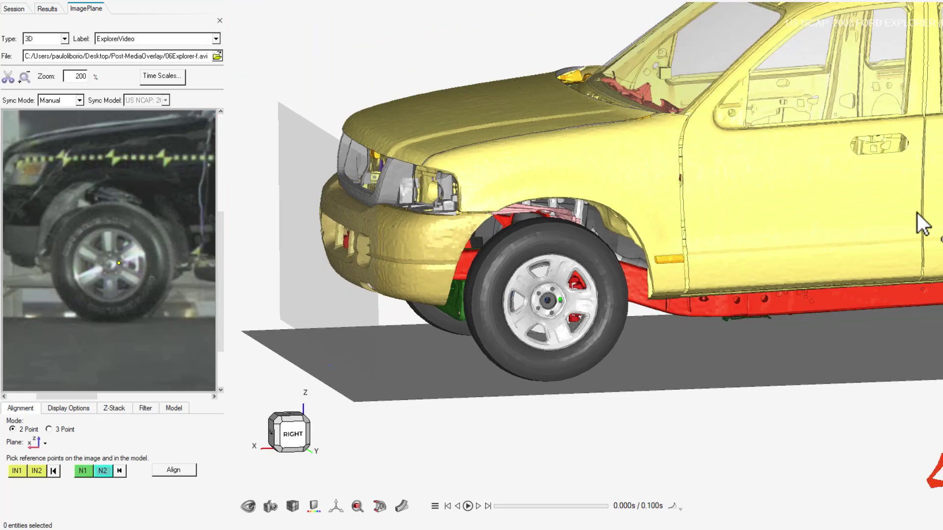
pyautogui.keyDown('ctrl'); pyautogui.moveTo(921, 221); pyautogui.dragTo(619, 248, button='right'); pyautogui.keyUp('ctrl')
pyautogui.scroll(6, 770, 299)
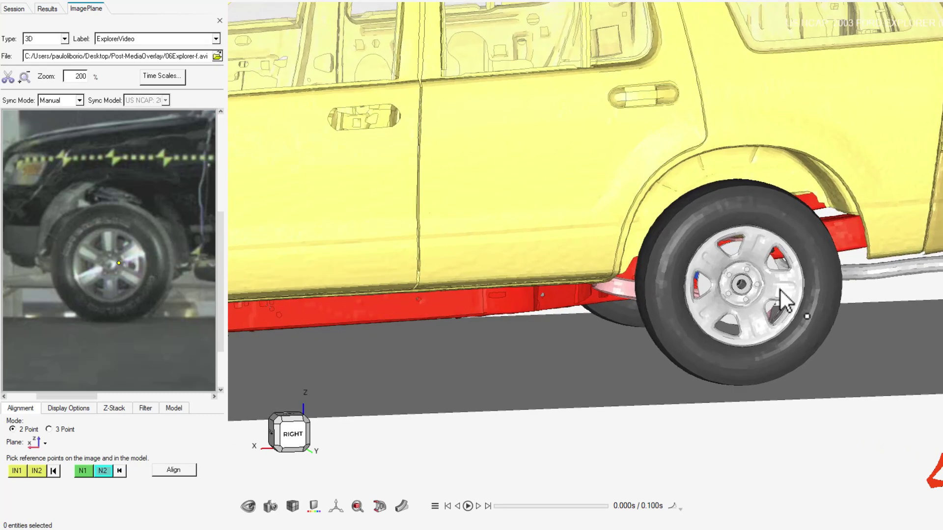
pyautogui.scroll(5, 746, 285)
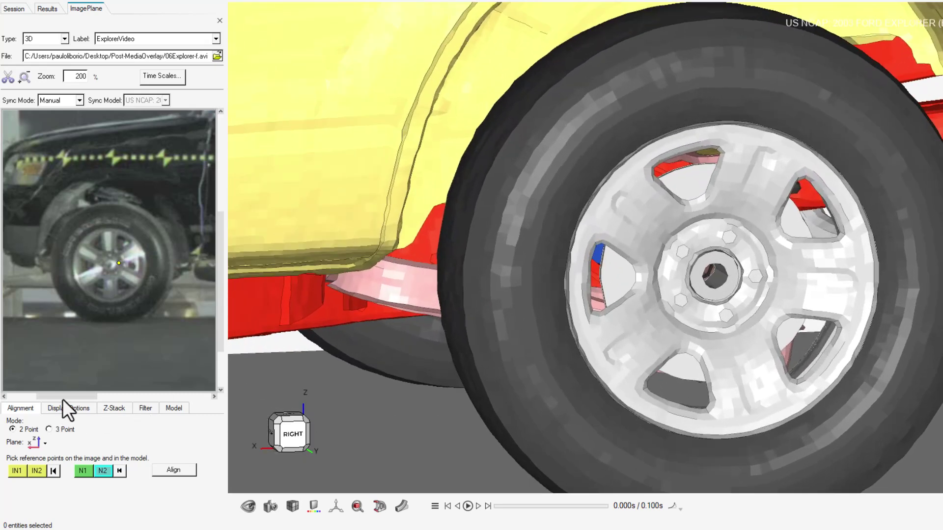
pyautogui.moveTo(68, 396); pyautogui.dragTo(191, 400)
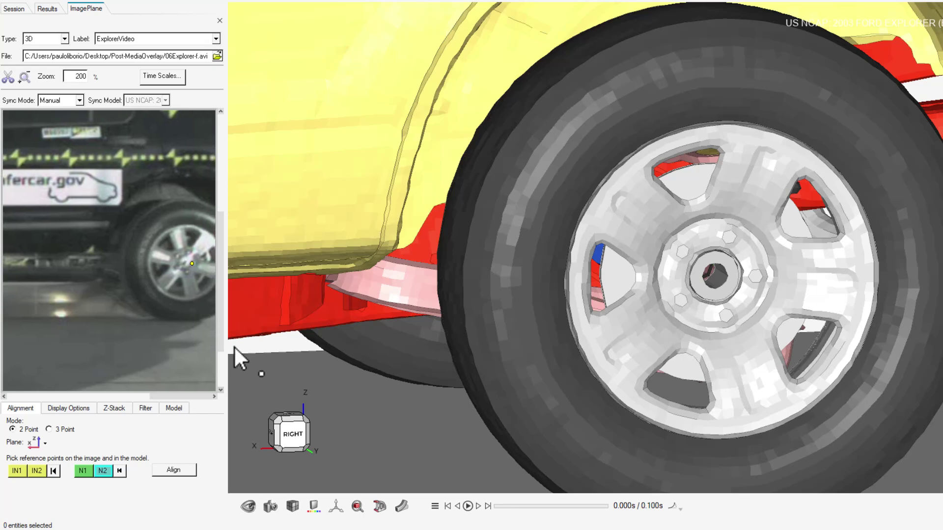
pyautogui.click(749, 276)
pyautogui.scroll(-2, 491, 313)
pyautogui.scroll(-6, 491, 314)
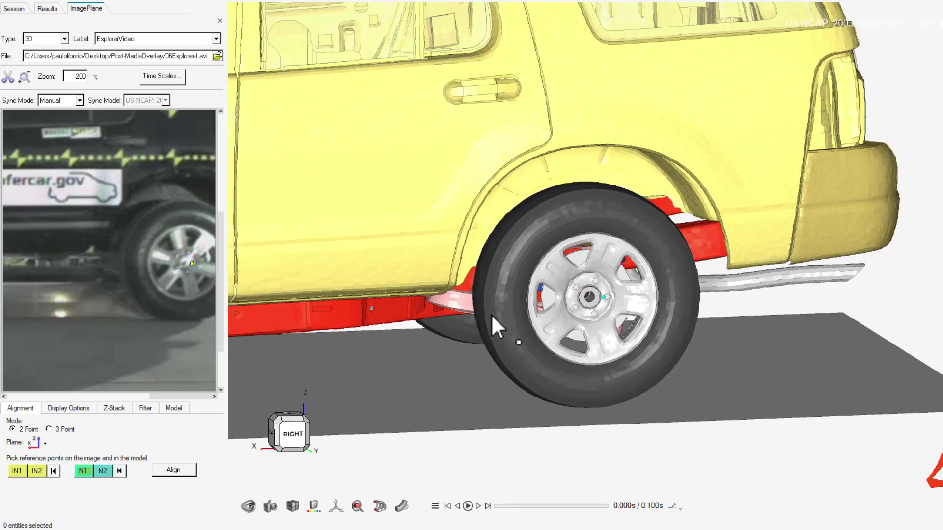
# Align the ExplorerVideo plane to the model using the picked image and model reference points
pyautogui.moveTo(408, 319); pyautogui.dragTo(565, 288, button='right')
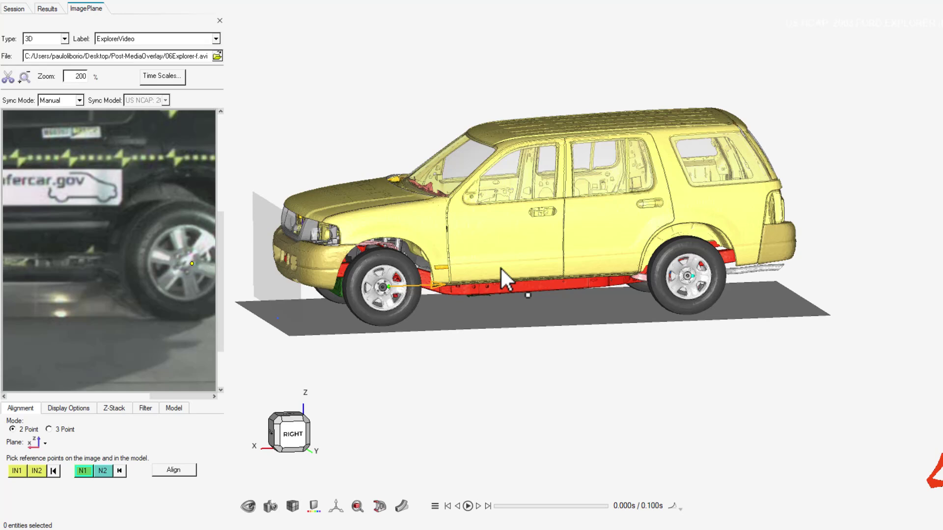
pyautogui.scroll(-2, 500, 267)
pyautogui.scroll(-3, 444, 251)
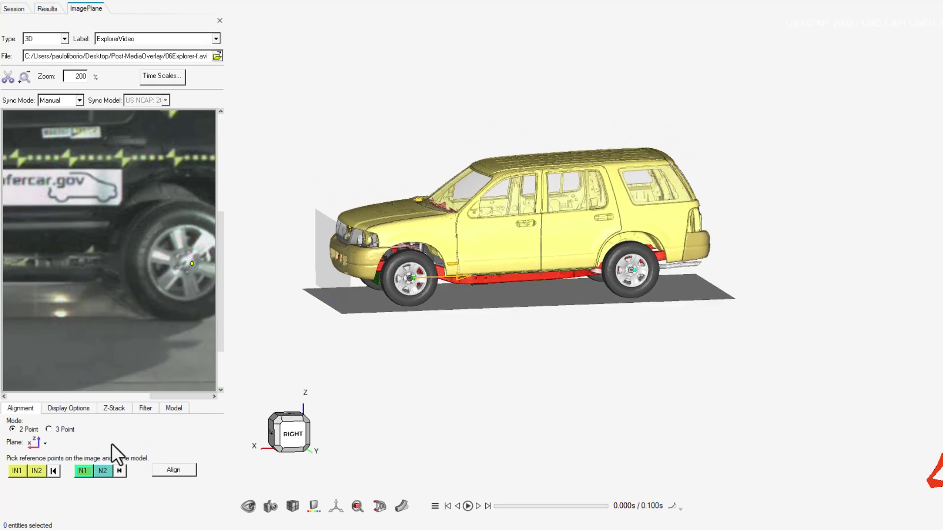
pyautogui.scroll(-2, 466, 398)
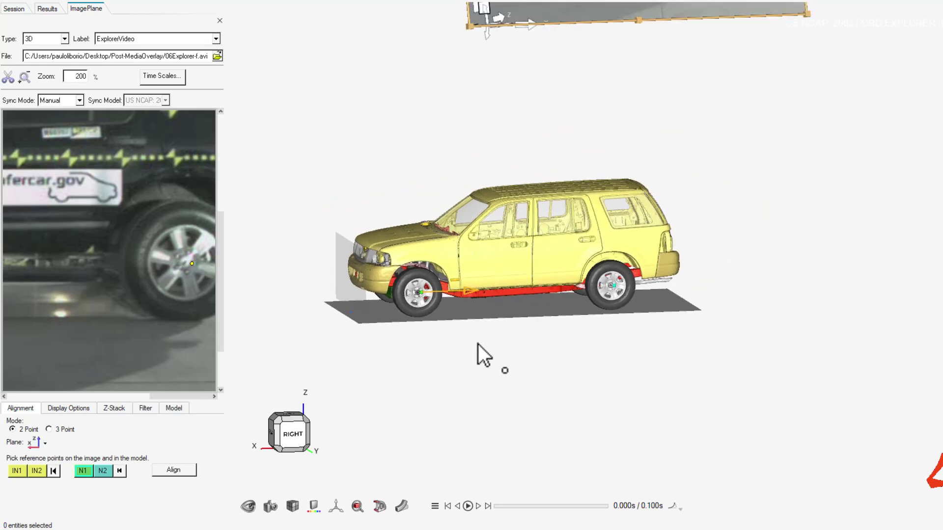
pyautogui.click(185, 471)
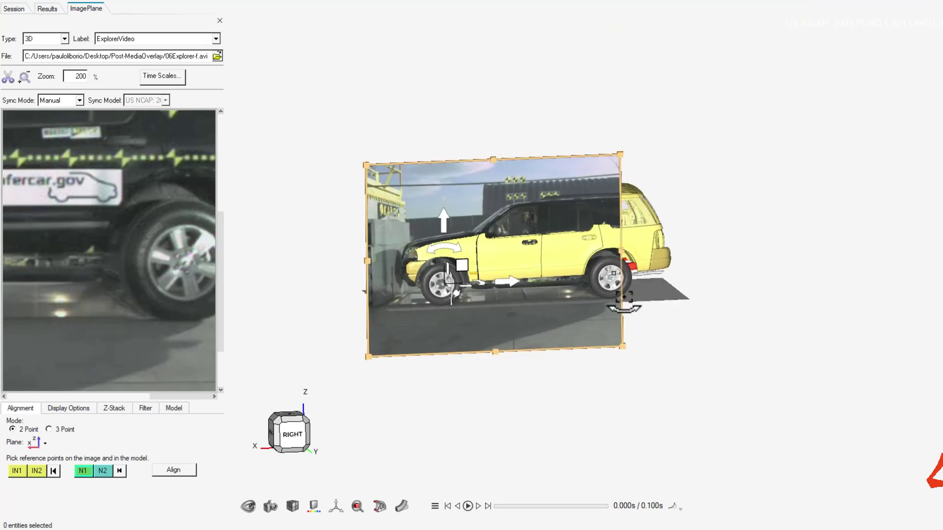
# Set the view straight onto the vehicle's right side and raise the ExplorerVideo plane's transparency so the model shows through
pyautogui.keyDown('ctrl'); pyautogui.moveTo(623, 300); pyautogui.dragTo(600, 247); pyautogui.keyUp('ctrl')
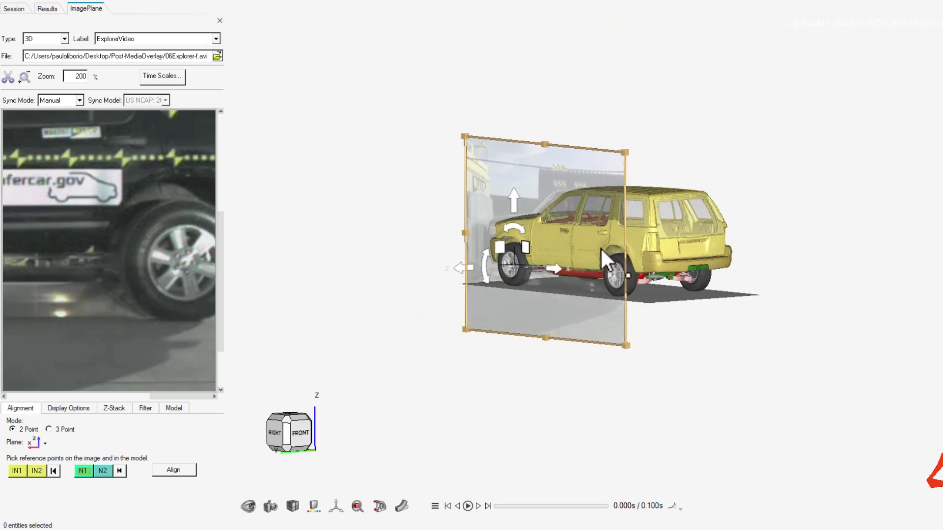
pyautogui.scroll(2, 605, 225)
pyautogui.moveTo(429, 280); pyautogui.dragTo(413, 309)
pyautogui.keyDown('ctrl'); pyautogui.moveTo(789, 246); pyautogui.dragTo(742, 254); pyautogui.keyUp('ctrl')
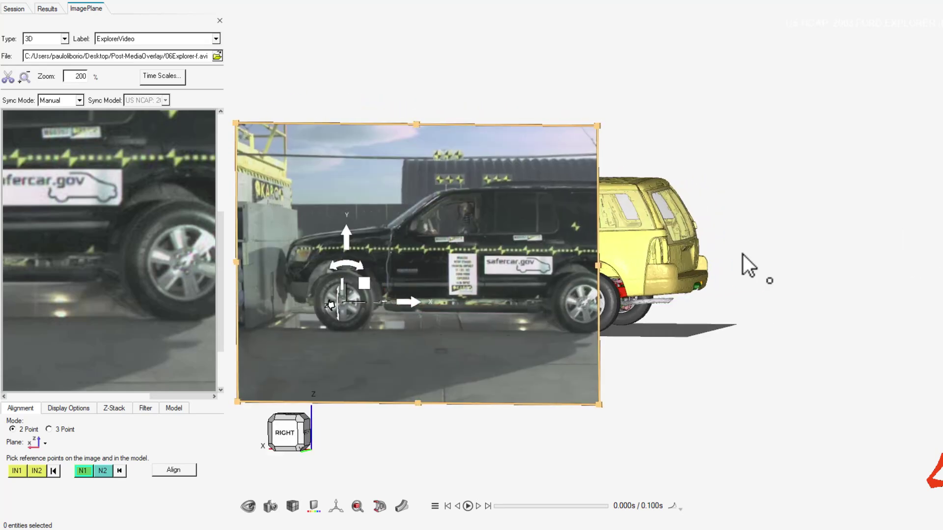
pyautogui.keyDown('ctrl'); pyautogui.moveTo(742, 254); pyautogui.dragTo(849, 221, button='right'); pyautogui.keyUp('ctrl')
pyautogui.click(78, 407)
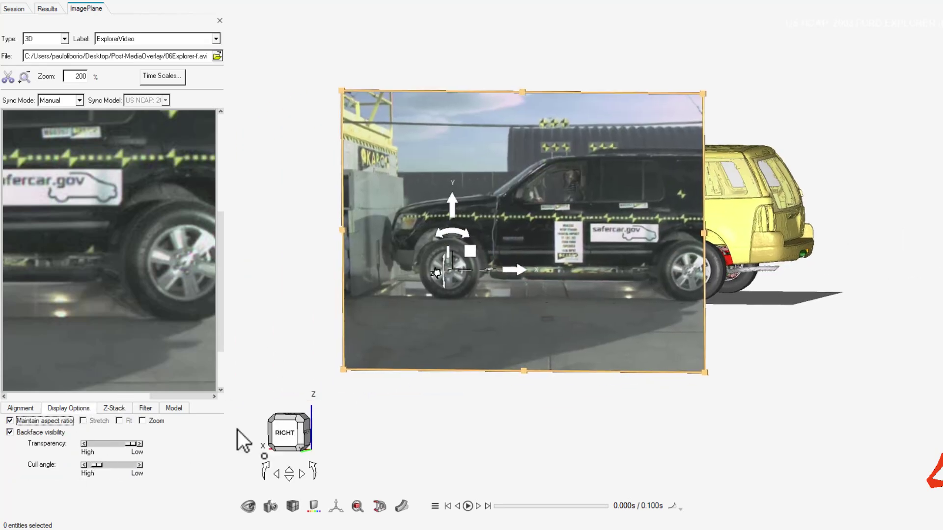
pyautogui.click(288, 436)
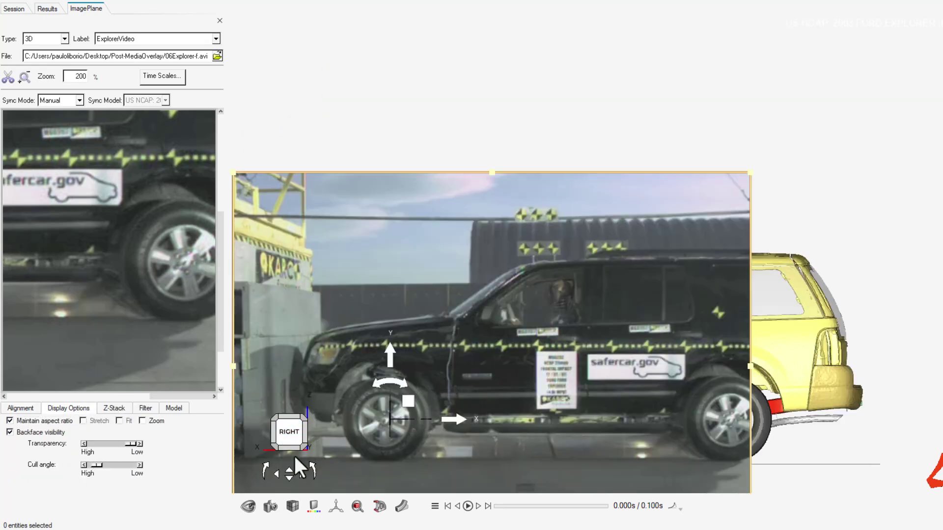
pyautogui.keyDown('ctrl'); pyautogui.scroll(-4, 311, 418); pyautogui.keyUp('ctrl')
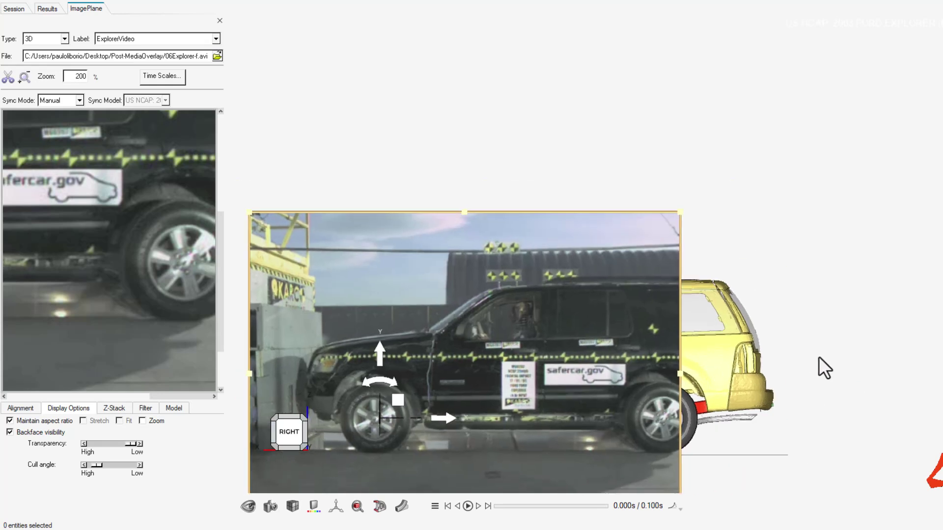
pyautogui.keyDown('ctrl'); pyautogui.moveTo(838, 375); pyautogui.dragTo(910, 281, button='right'); pyautogui.keyUp('ctrl')
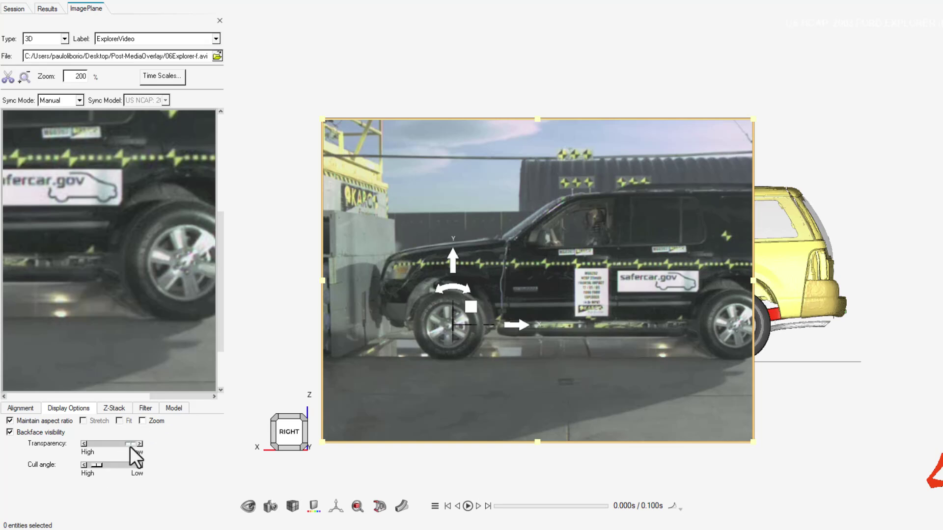
pyautogui.moveTo(129, 446); pyautogui.dragTo(117, 447)
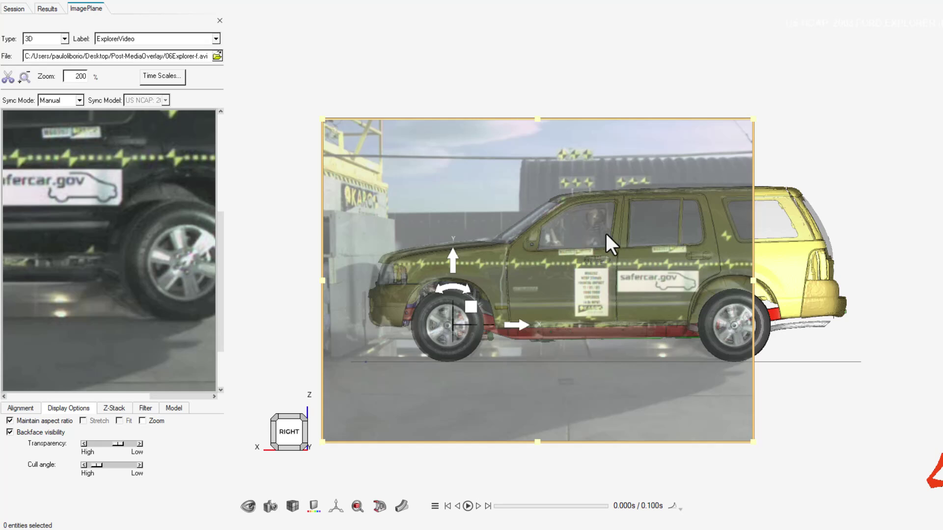
pyautogui.scroll(3, 605, 232)
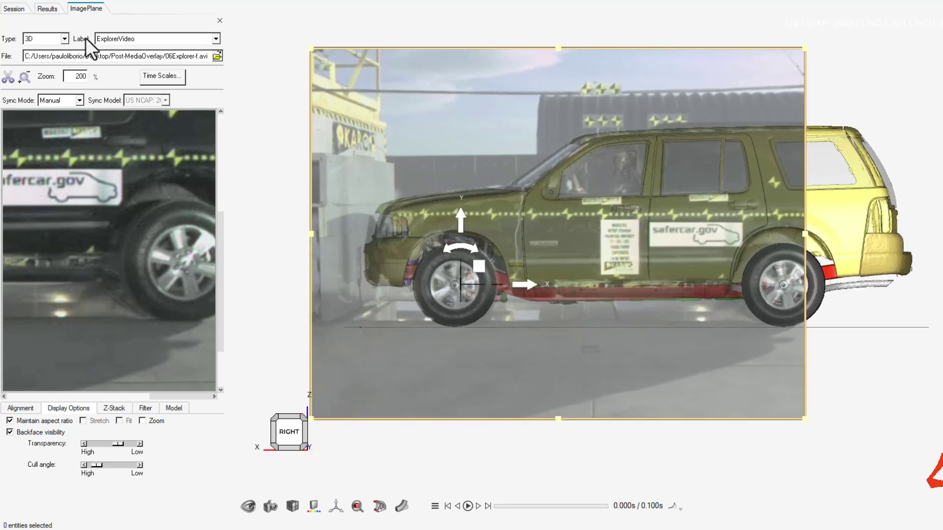
# Change the current view's projection type to Perspective and restore the straight view of the vehicle's right side
pyautogui.click(47, 9)
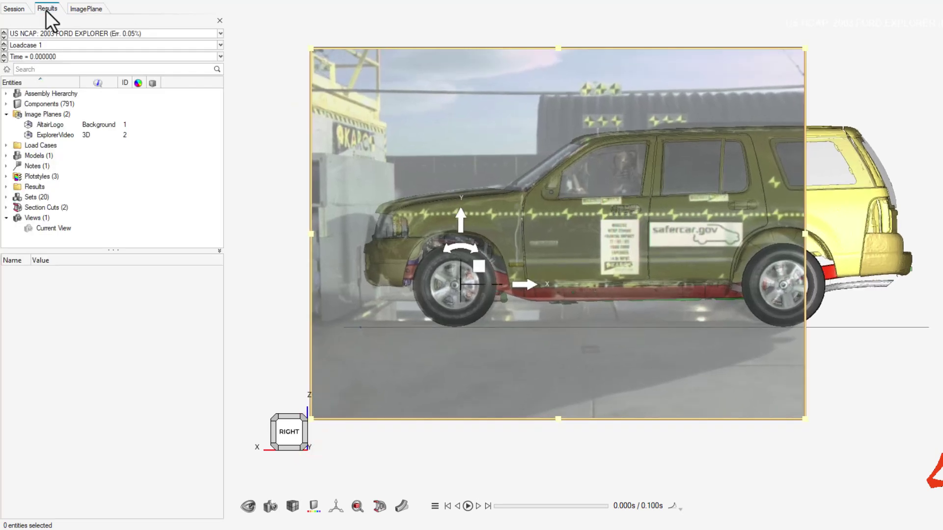
pyautogui.click(44, 228)
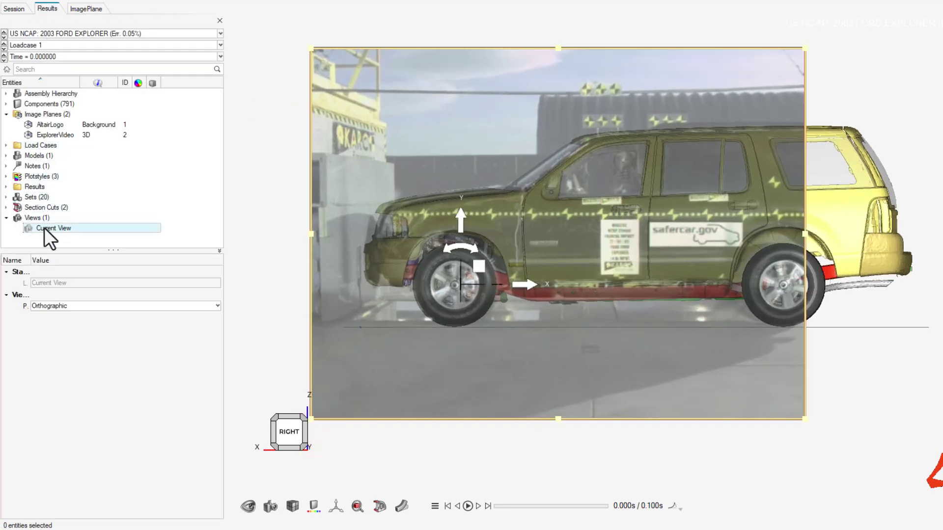
pyautogui.click(123, 306)
pyautogui.click(107, 324)
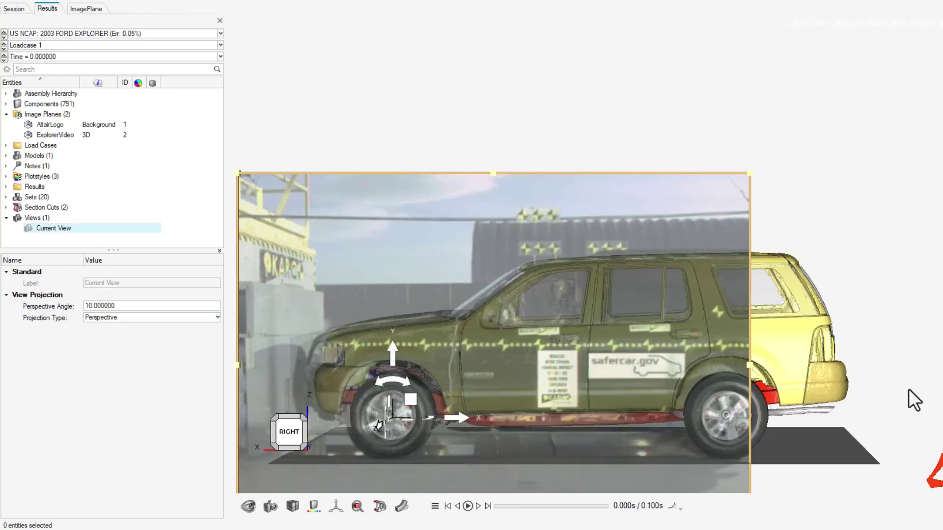
pyautogui.moveTo(871, 396); pyautogui.dragTo(903, 260, button='right')
pyautogui.moveTo(870, 254); pyautogui.dragTo(751, 275, button='middle')
pyautogui.moveTo(278, 455)
pyautogui.click(289, 437)
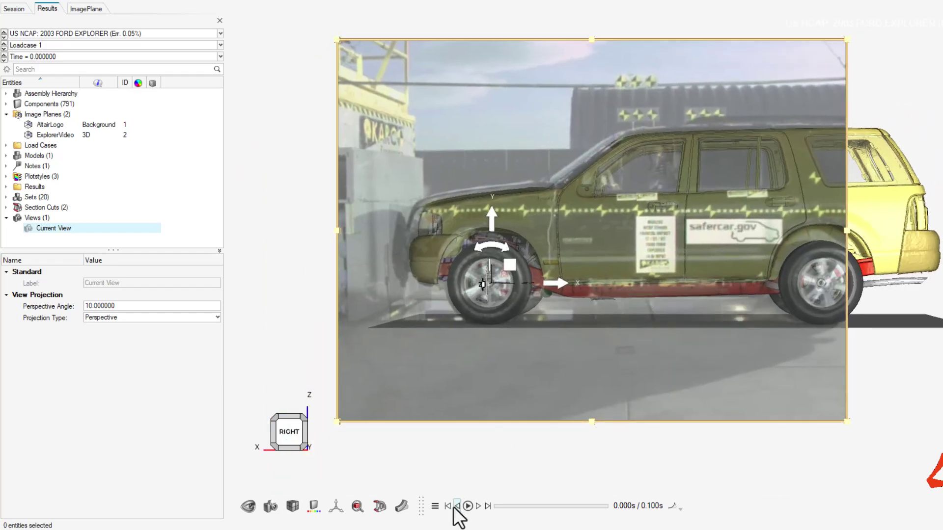
# Play the crash animation with the video overlay, stop it and return to the first frame
pyautogui.click(467, 506)
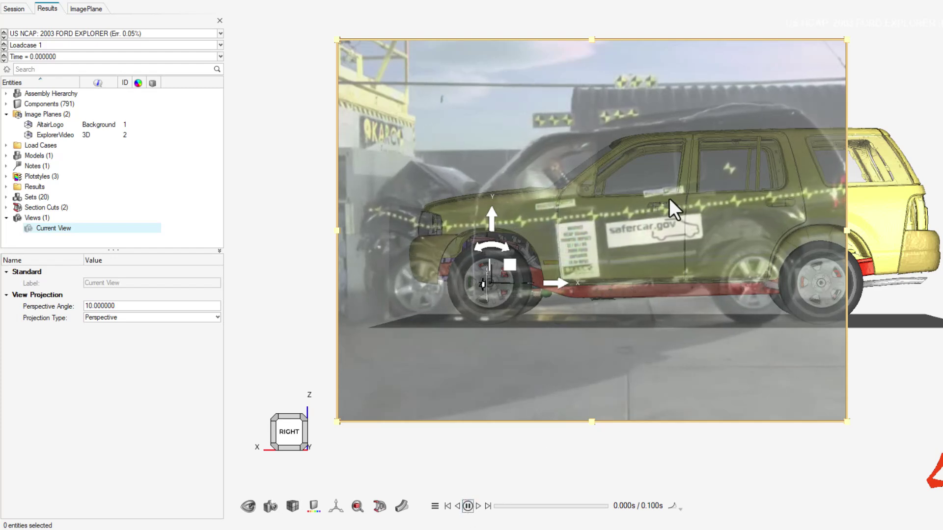
pyautogui.click(467, 505)
pyautogui.click(448, 506)
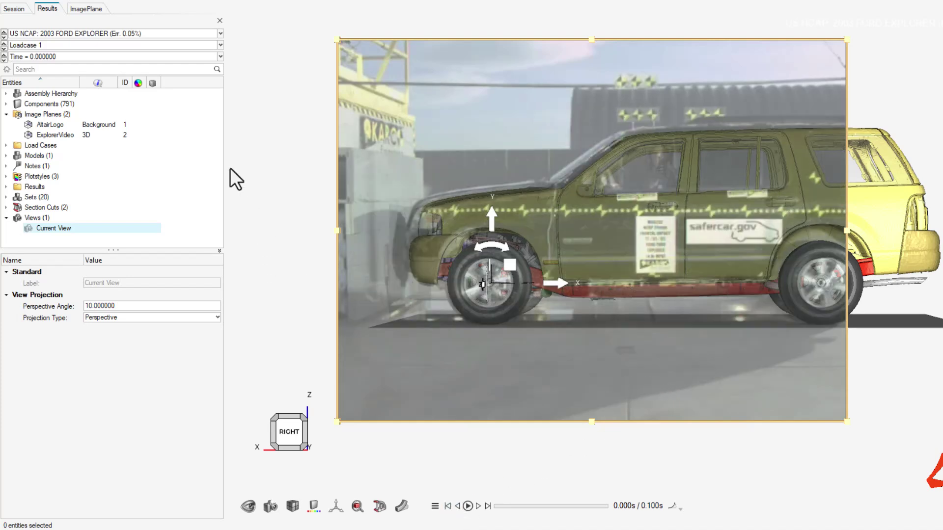
# Close the ExplorerVideo image plane settings and open the animation's time scales for window synchronization
pyautogui.click(99, 7)
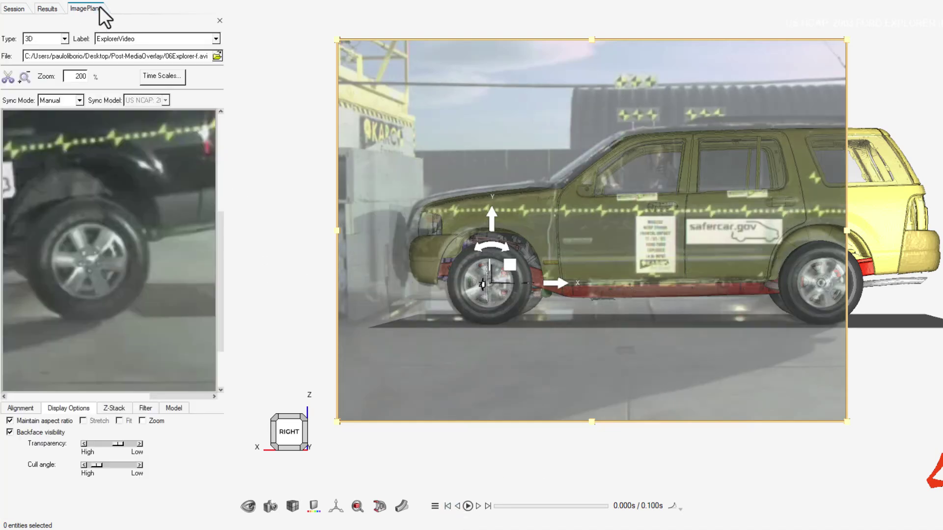
pyautogui.click(218, 20)
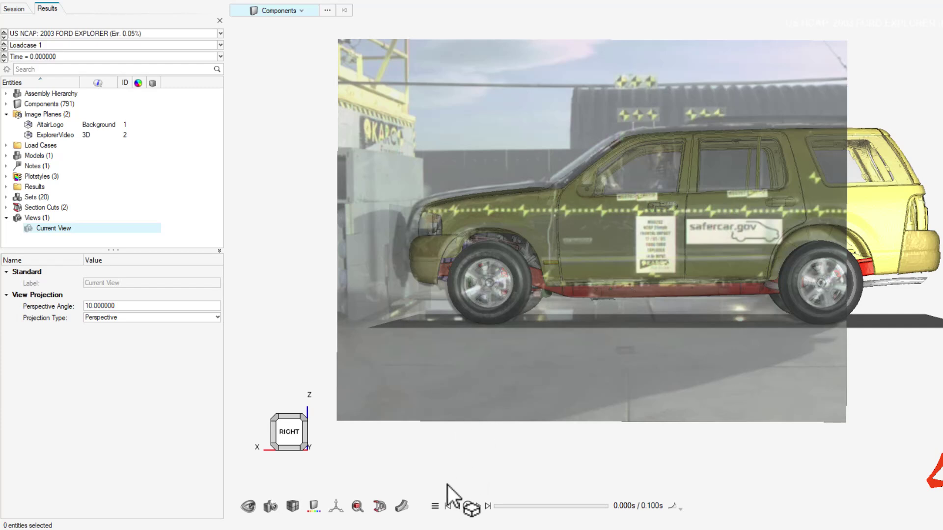
pyautogui.click(435, 505)
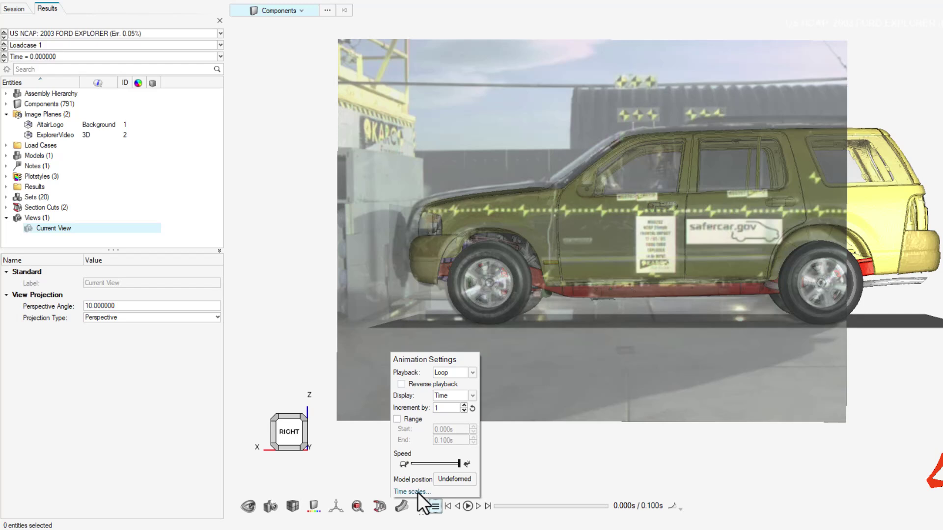
pyautogui.click(417, 492)
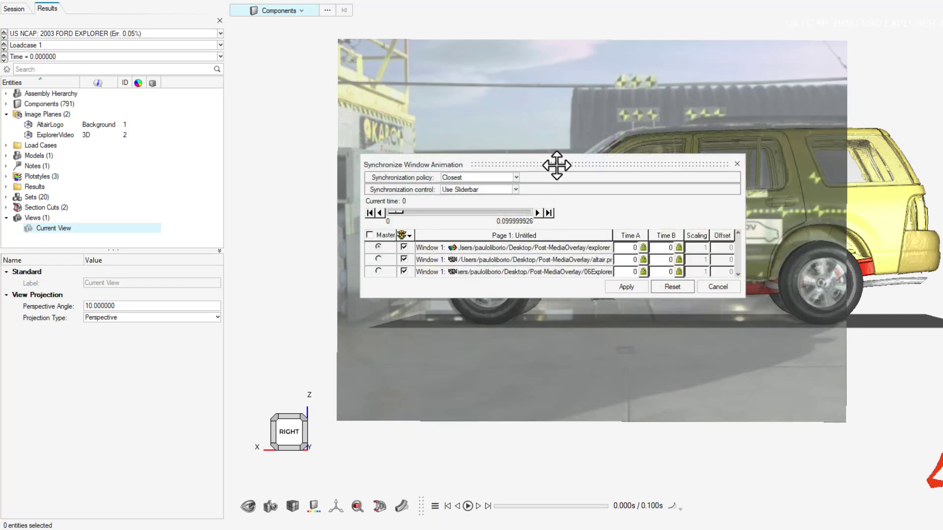
pyautogui.moveTo(556, 165); pyautogui.dragTo(445, 150)
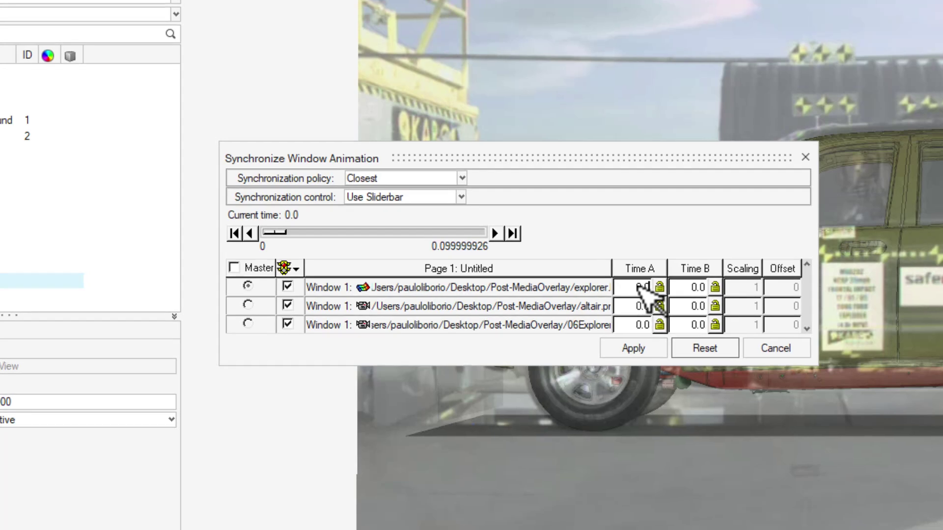
# Set the explorer model's Time A to 0.00499 and Time B to 0.09999, locking both values
pyautogui.write('0499')
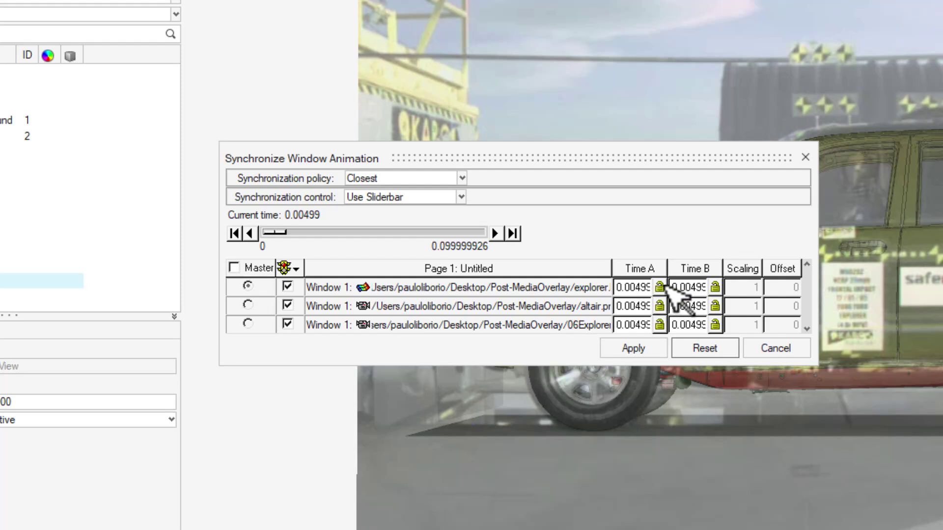
pyautogui.click(661, 286)
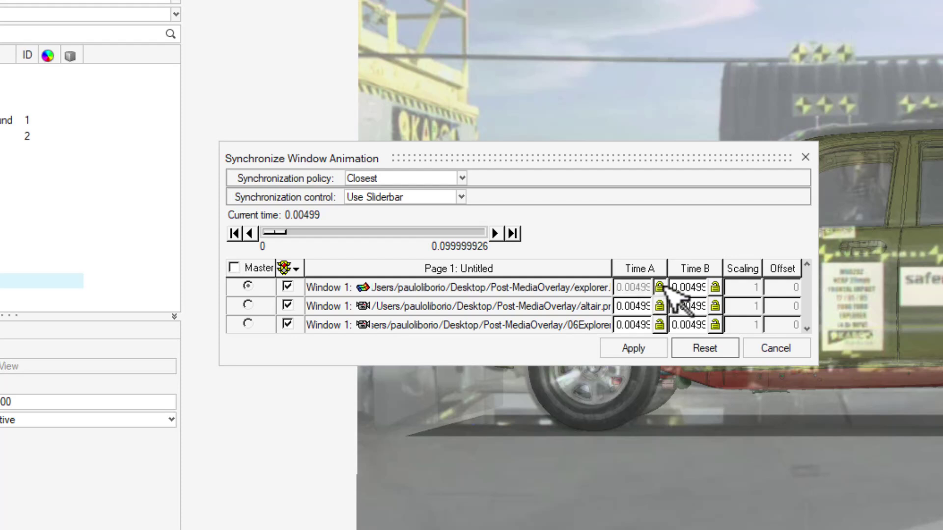
pyautogui.click(672, 286)
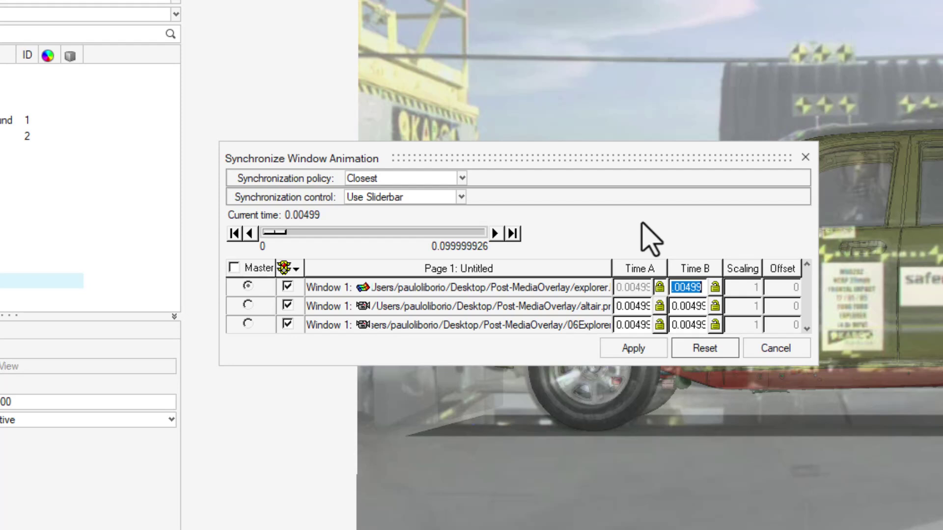
pyautogui.write('0.09999')
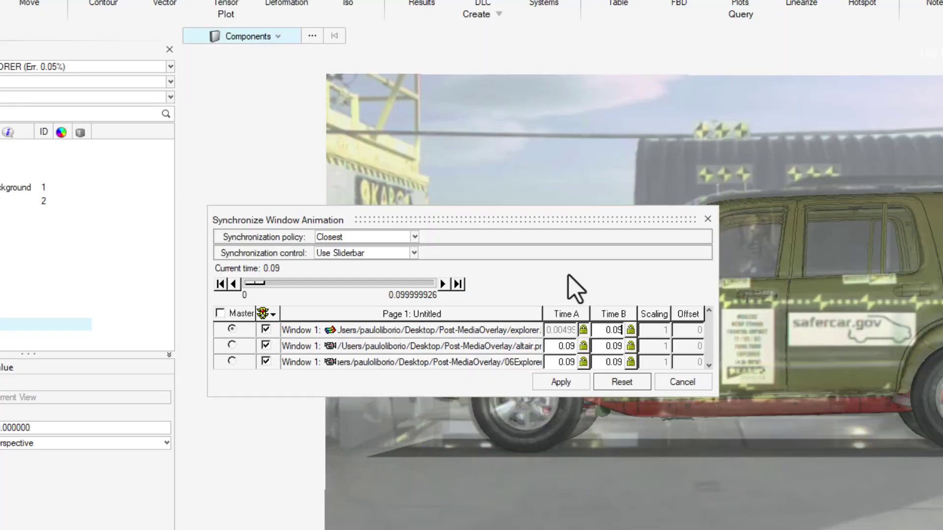
pyautogui.click(716, 288)
# Set Time A to 1e-5 and Time B to 0.00011 for the logo and video entries, lock them and apply the synchronization
pyautogui.doubleClick(626, 303)
pyautogui.write('1e-5')
pyautogui.doubleClick(612, 346)
pyautogui.write('0.00011')
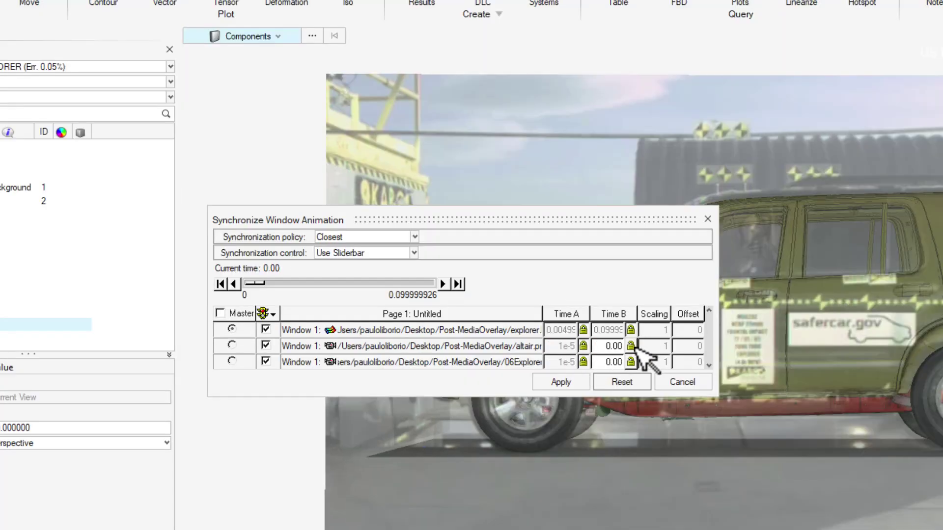
pyautogui.press('Return')
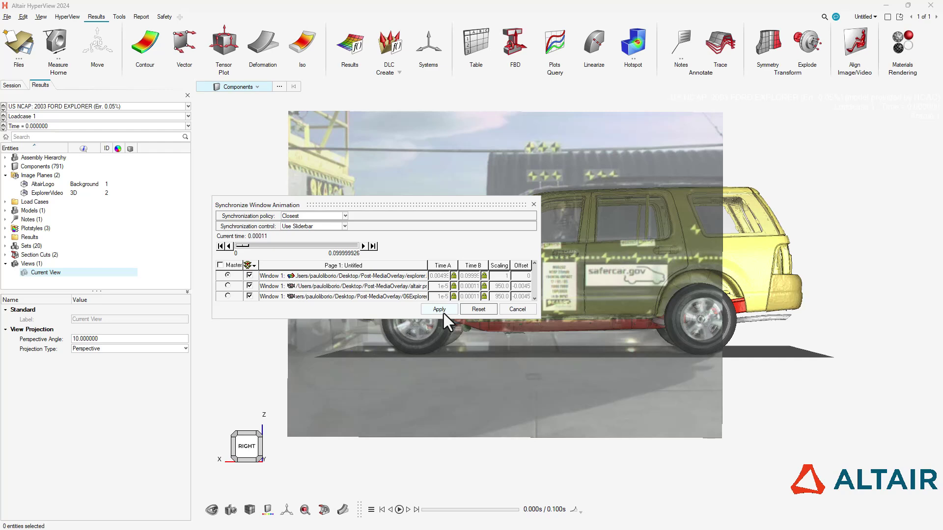
pyautogui.click(443, 311)
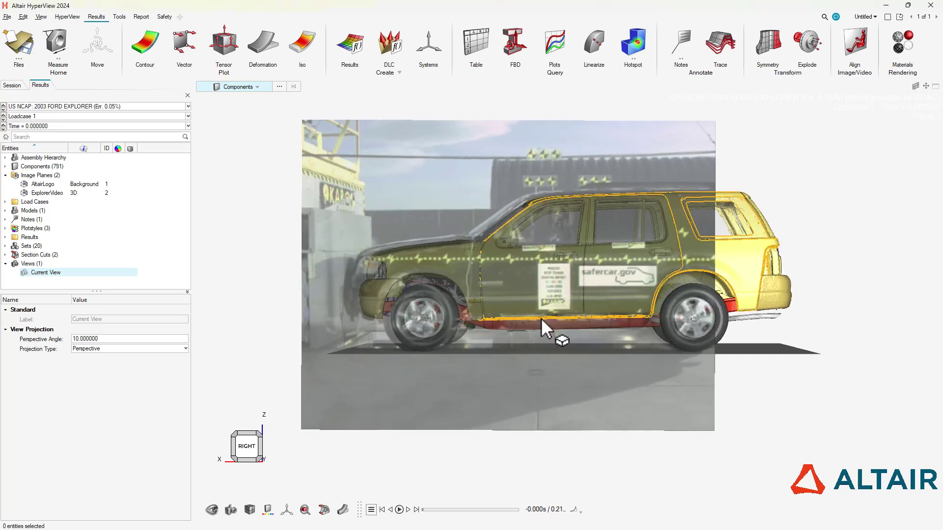
# Play the synchronized crash animation from its start and return it to the first frame
pyautogui.moveTo(422, 509); pyautogui.dragTo(416, 511)
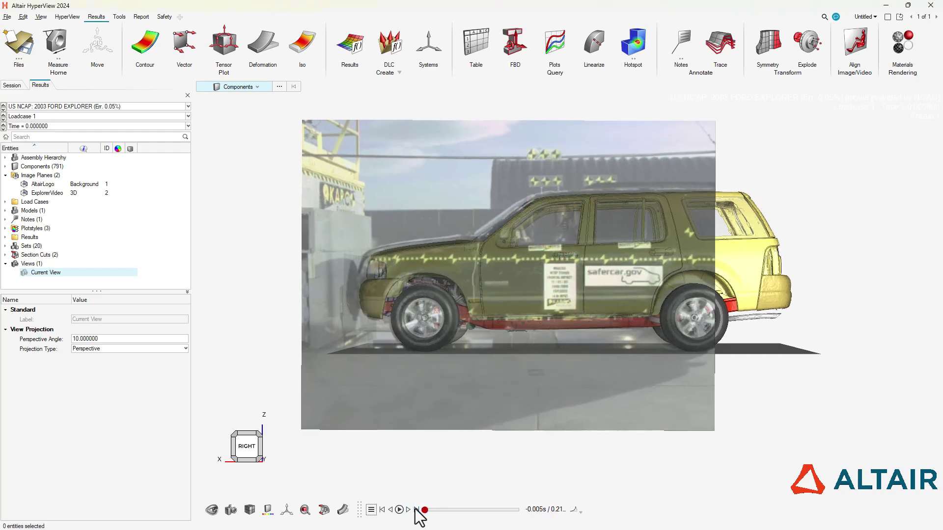
pyautogui.click(399, 510)
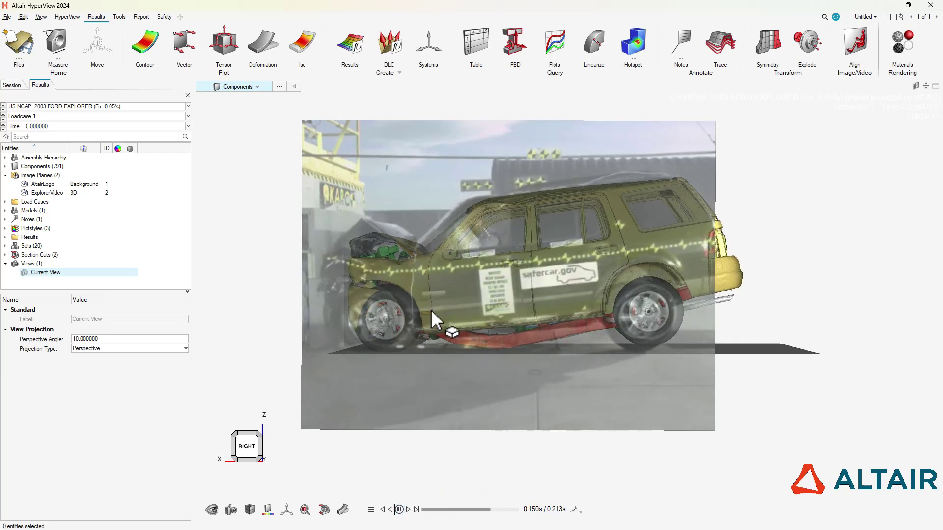
pyautogui.click(382, 510)
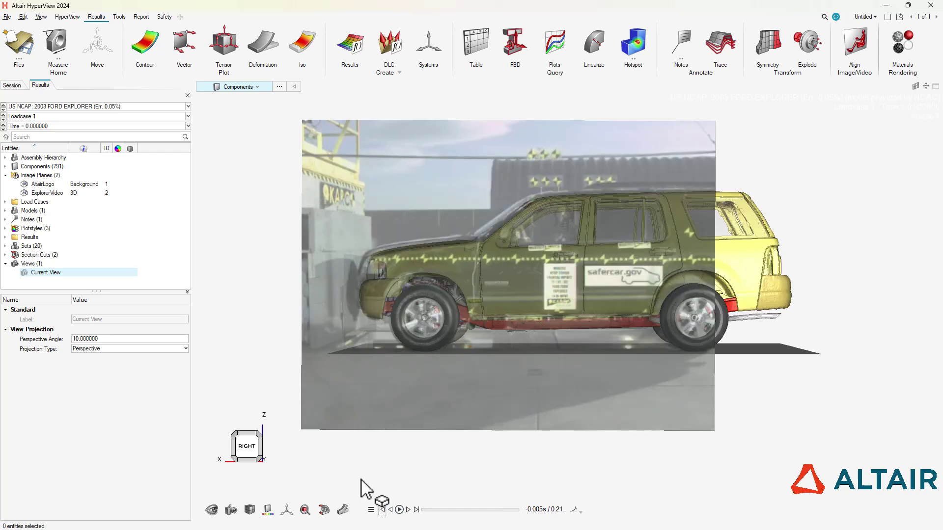
# Shift the ExplorerVideo plane slightly along its X axis toward the vehicle's rear, close its settings, and replay the animation, pausing after the impact
pyautogui.click(52, 193)
pyautogui.rightClick(52, 195)
pyautogui.click(72, 206)
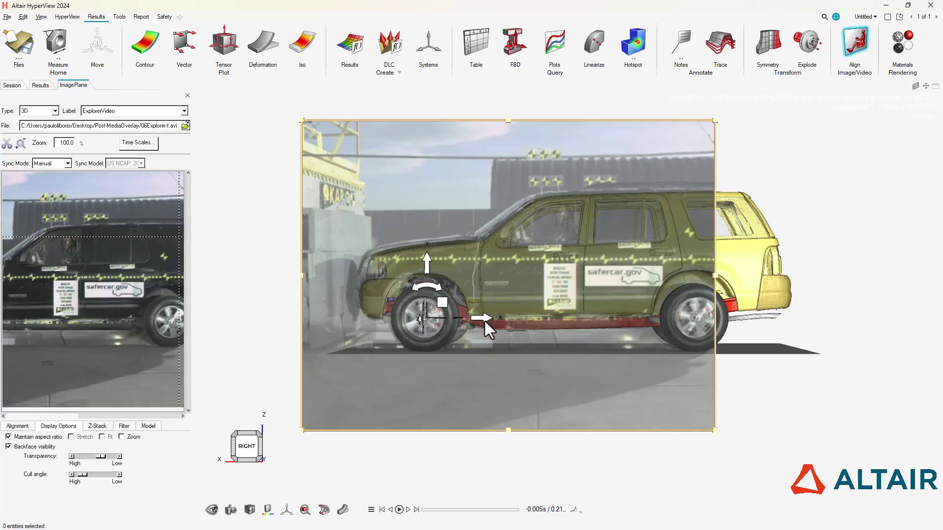
pyautogui.moveTo(487, 318); pyautogui.dragTo(494, 319)
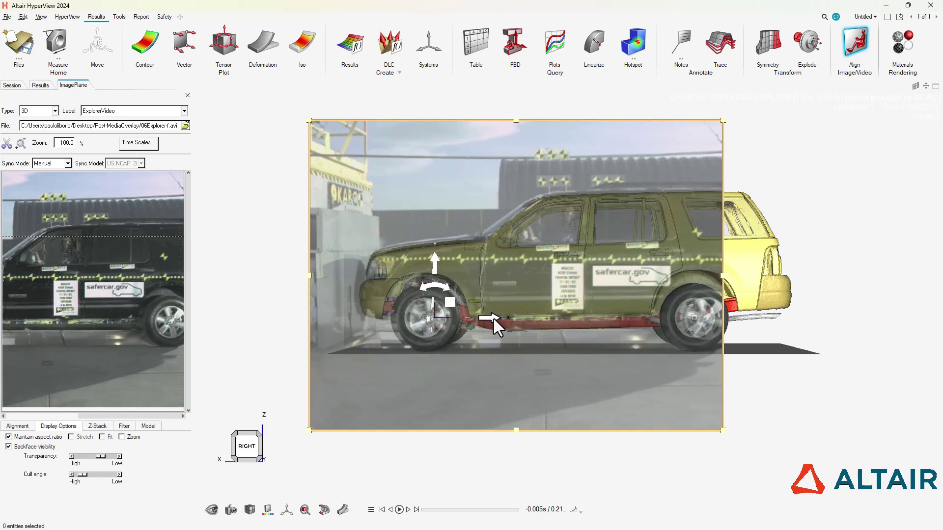
pyautogui.click(186, 96)
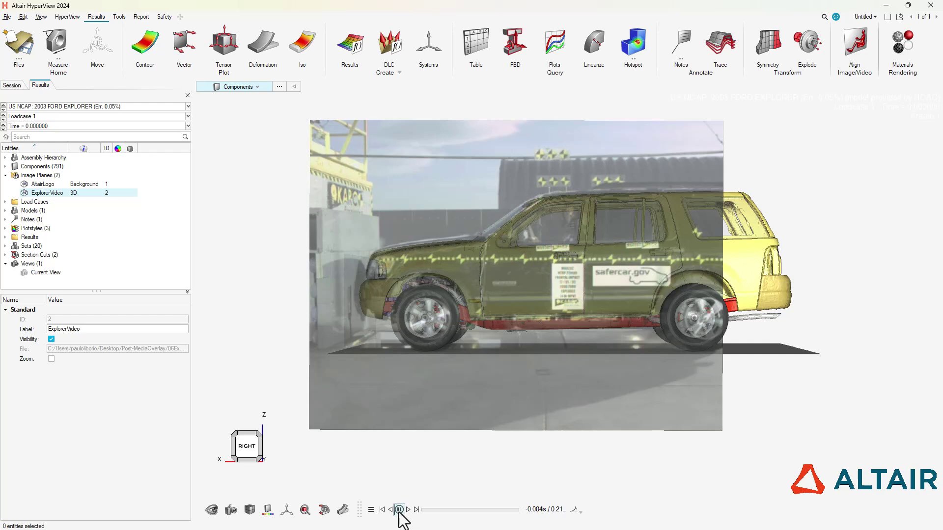
pyautogui.click(399, 510)
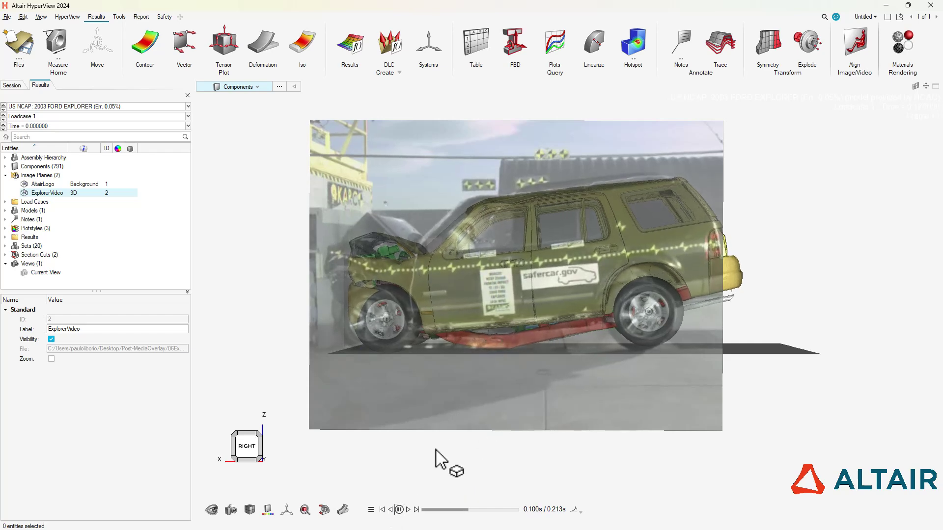
pyautogui.click(398, 509)
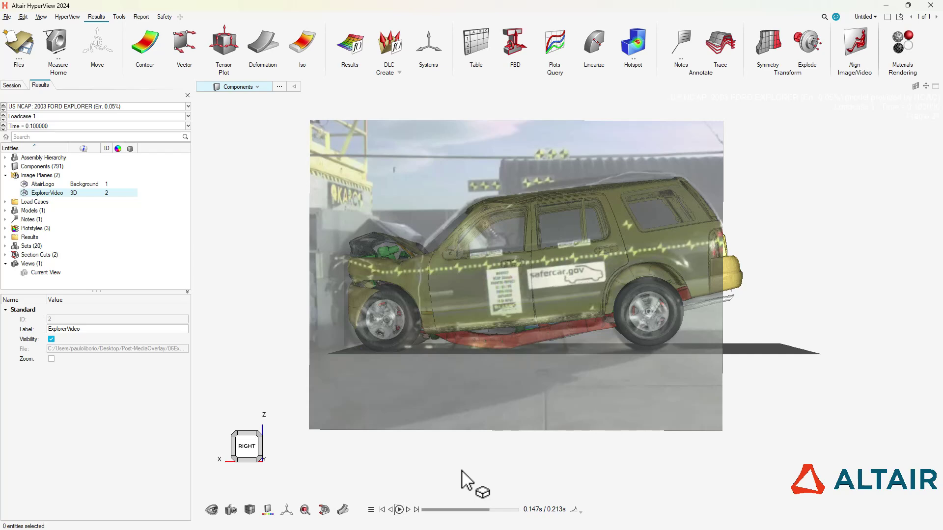